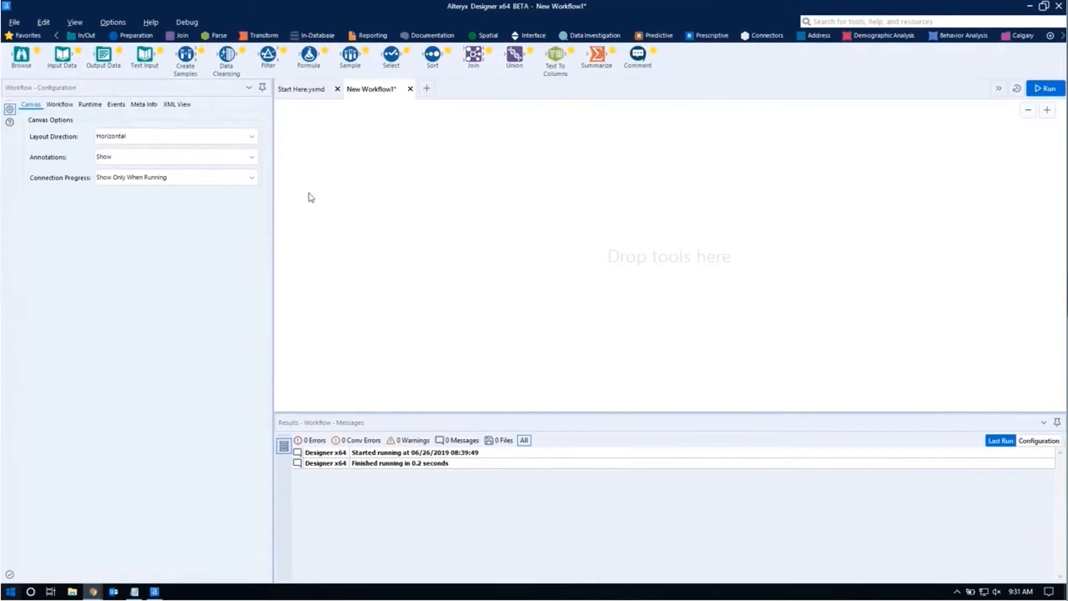
Step: Place an Input Data tool on the canvas, connect it to churn.csv and run the workflow
{"action": "left_click", "coordinate": [63, 61]}
{"action": "left_click_drag", "start_coordinate": [59, 57], "coordinate": [441, 243]}
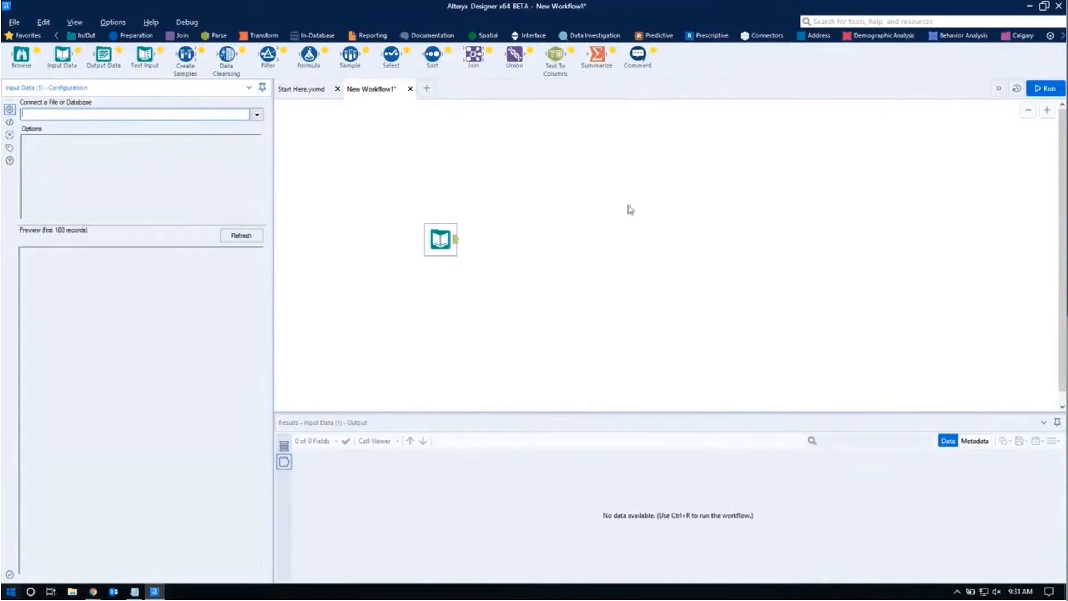
{"action": "left_click", "coordinate": [257, 115]}
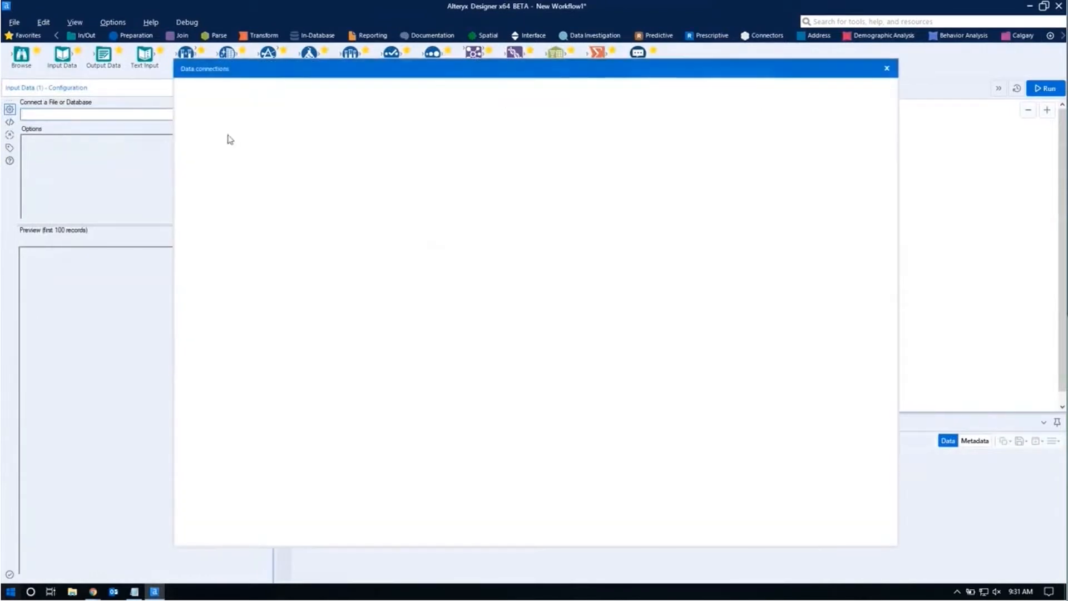
{"action": "left_click", "coordinate": [427, 134]}
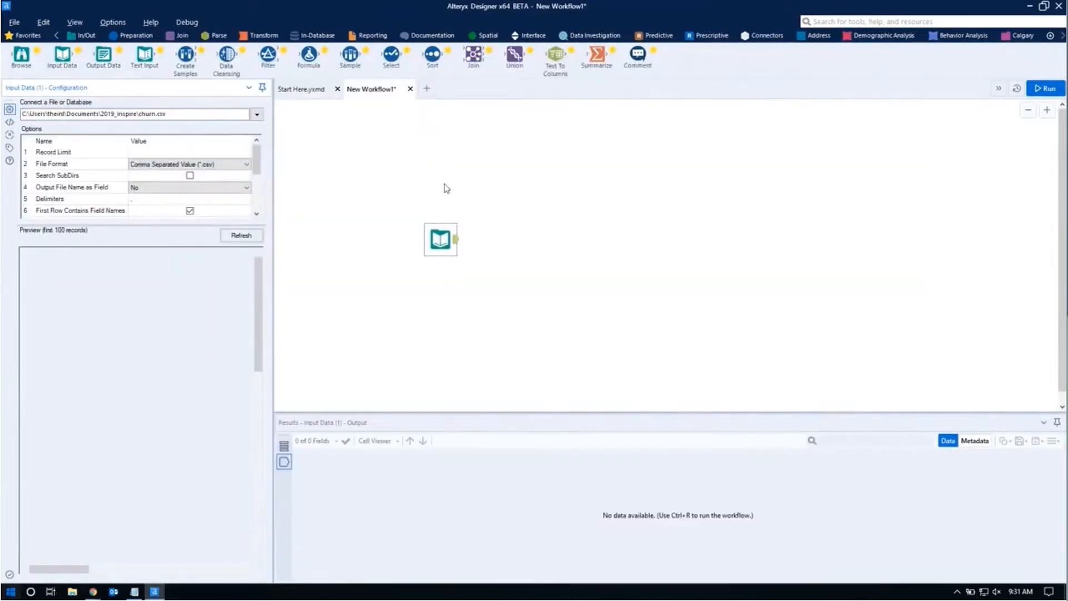
{"action": "left_click", "coordinate": [1049, 90]}
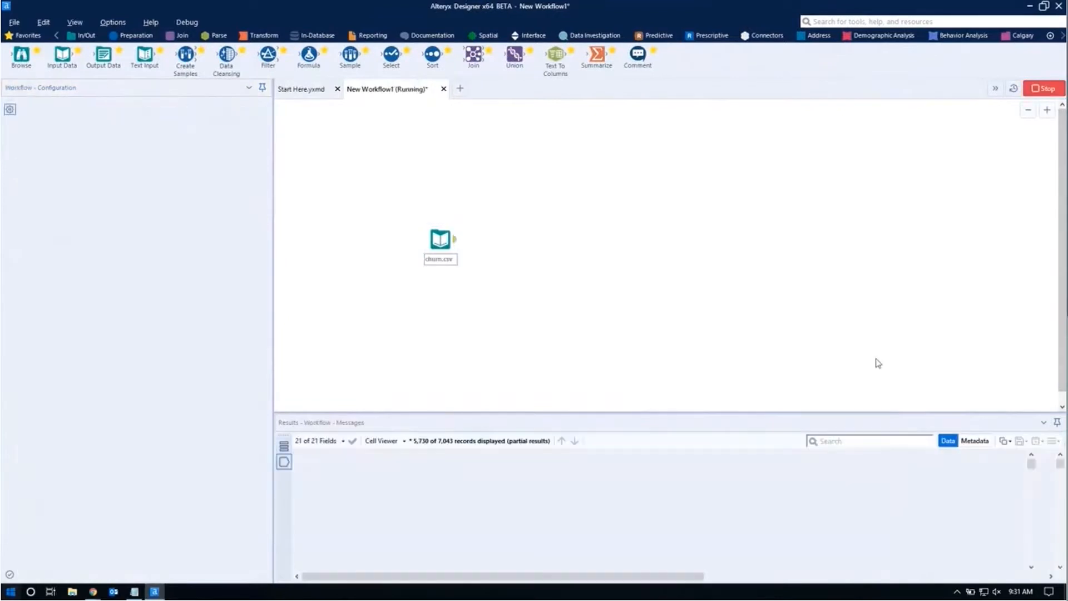
Step: Examine the loaded churn.csv records across all columns through to Churn
{"action": "left_click_drag", "start_coordinate": [810, 413], "coordinate": [791, 288]}
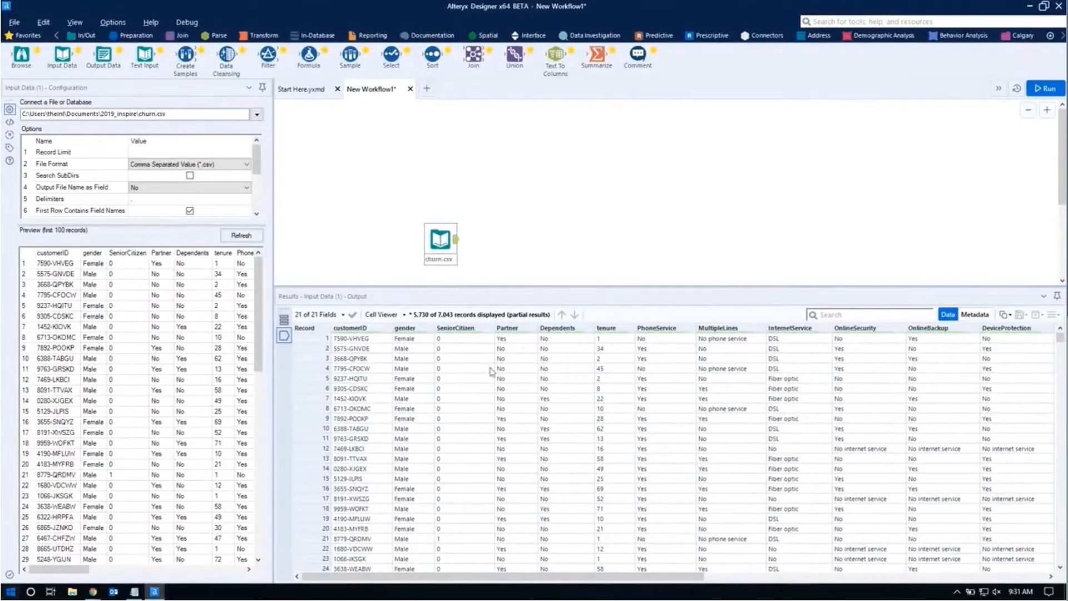
{"action": "left_click_drag", "start_coordinate": [533, 577], "coordinate": [668, 581]}
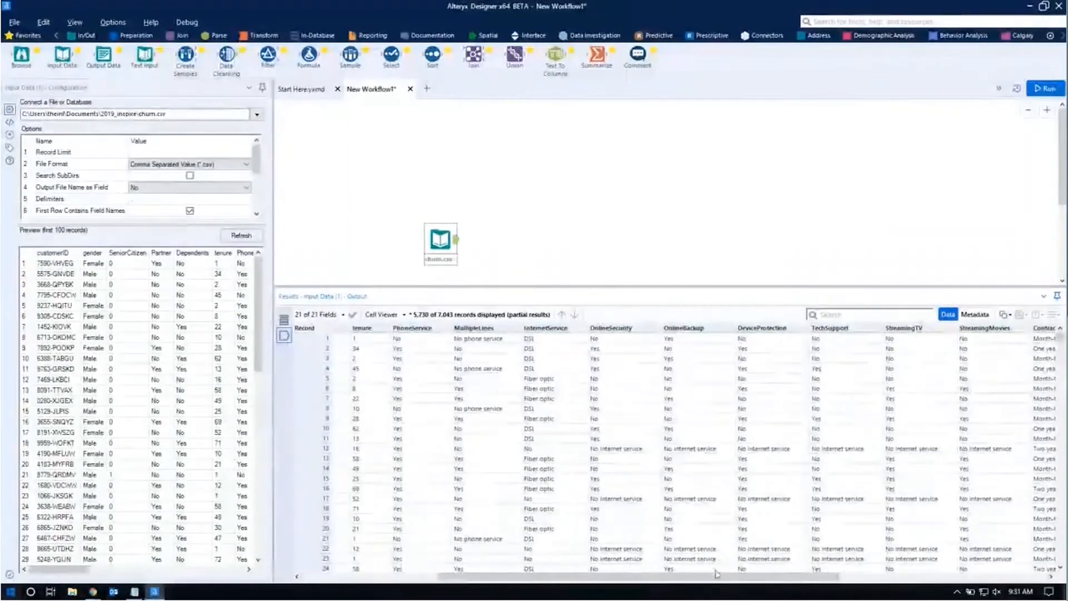
{"action": "left_click_drag", "start_coordinate": [714, 576], "coordinate": [921, 577]}
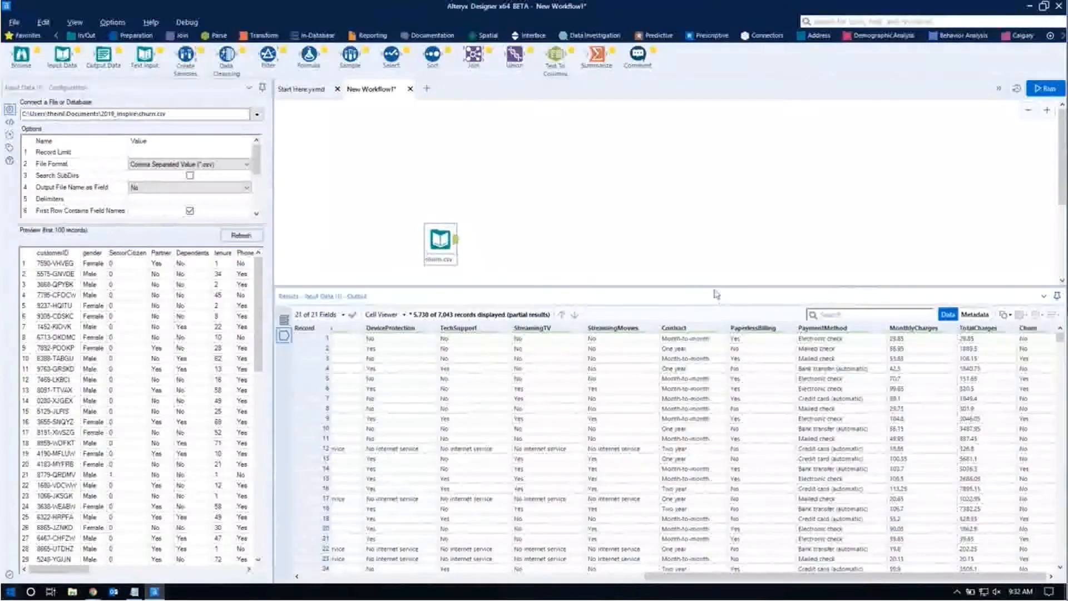
{"action": "left_click_drag", "start_coordinate": [712, 287], "coordinate": [716, 453]}
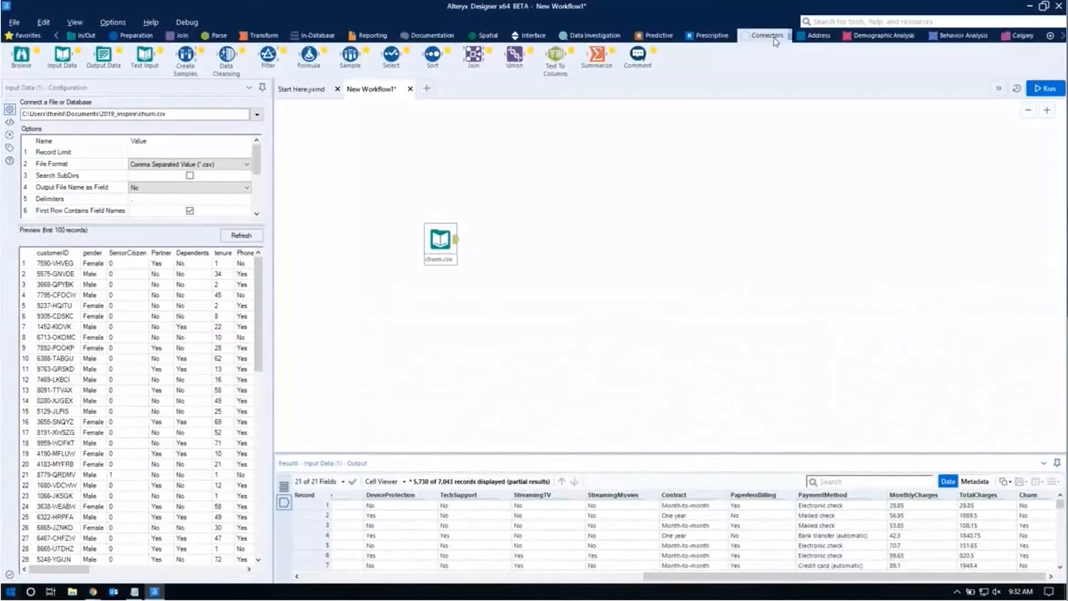
Step: Add an Assisted Modeling tool connected to the churn.csv input and run the workflow to start assisted modeling
{"action": "left_click", "coordinate": [824, 21]}
{"action": "type", "text": "ai"}
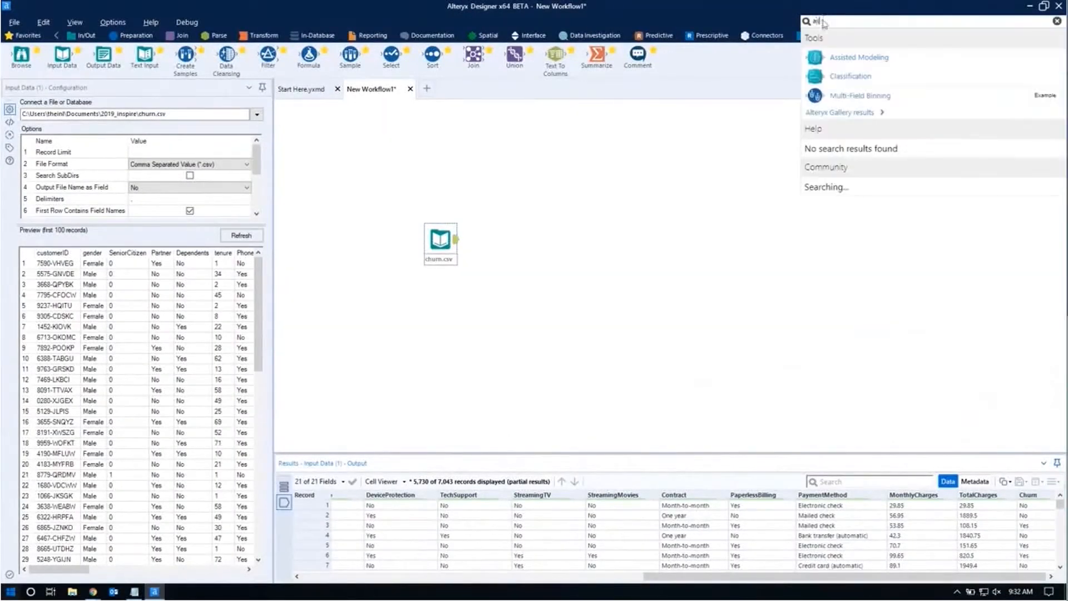
{"action": "type", "text": "sisted"}
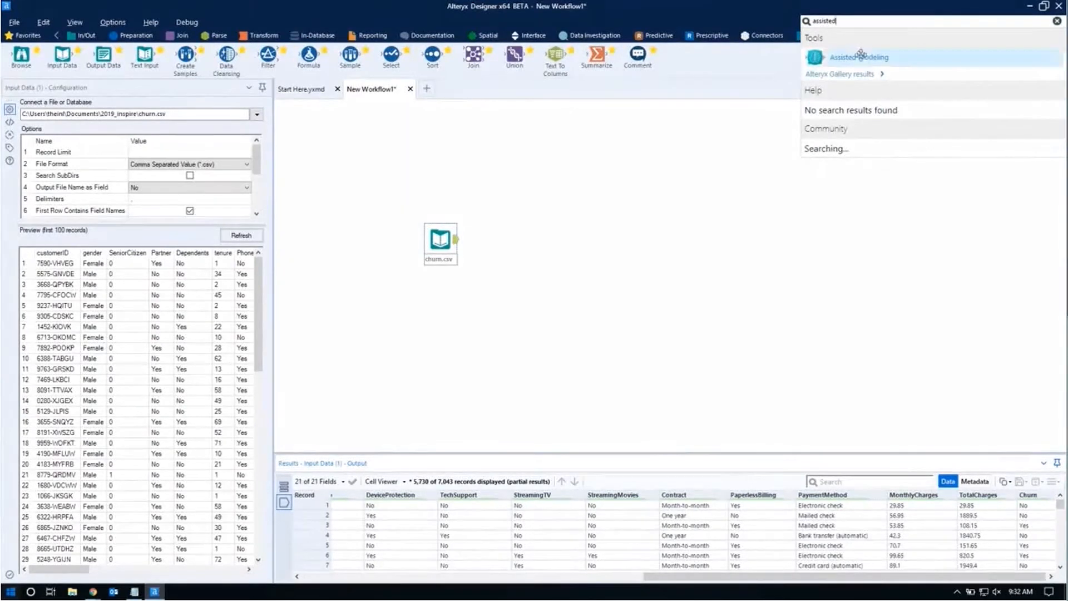
{"action": "left_click_drag", "start_coordinate": [856, 58], "coordinate": [524, 250]}
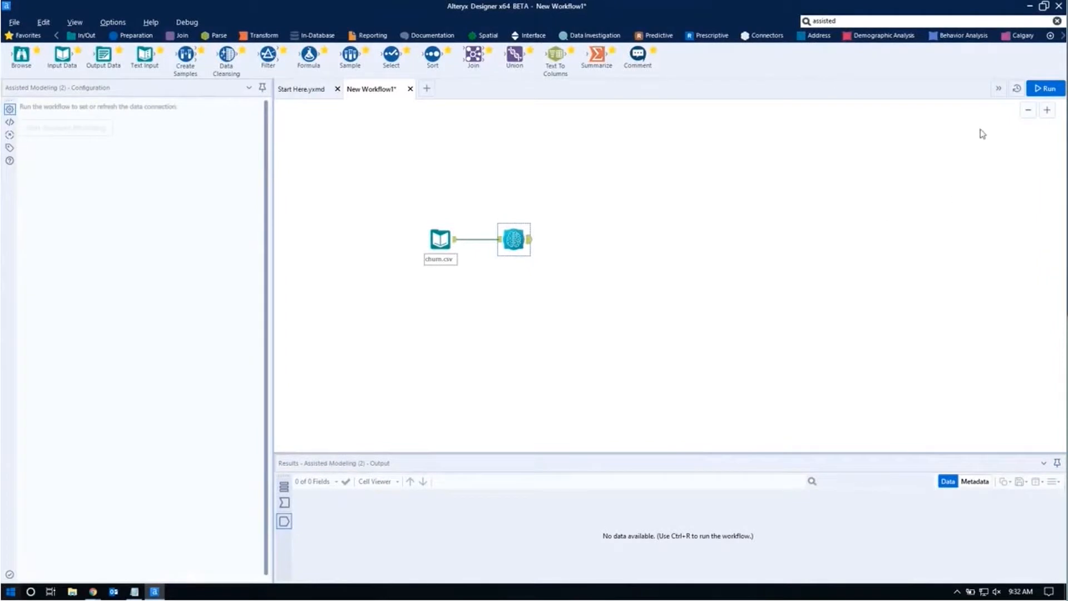
{"action": "left_click", "coordinate": [1044, 88]}
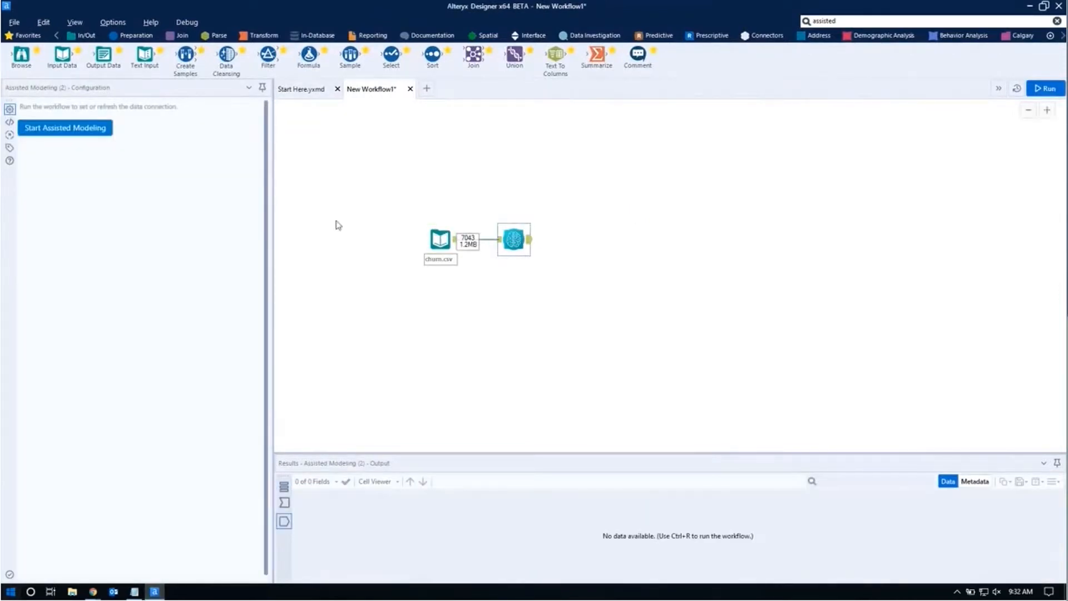
{"action": "left_click", "coordinate": [96, 129]}
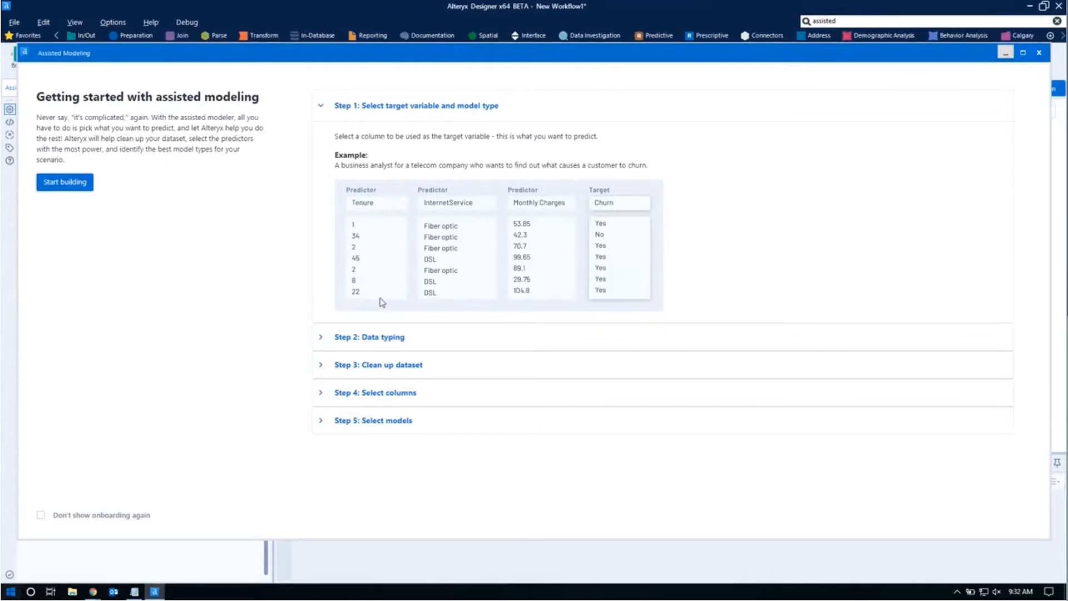
Step: Read the onboarding explanations of data typing, dataset clean-up, column selection and model selection
{"action": "left_click", "coordinate": [380, 337]}
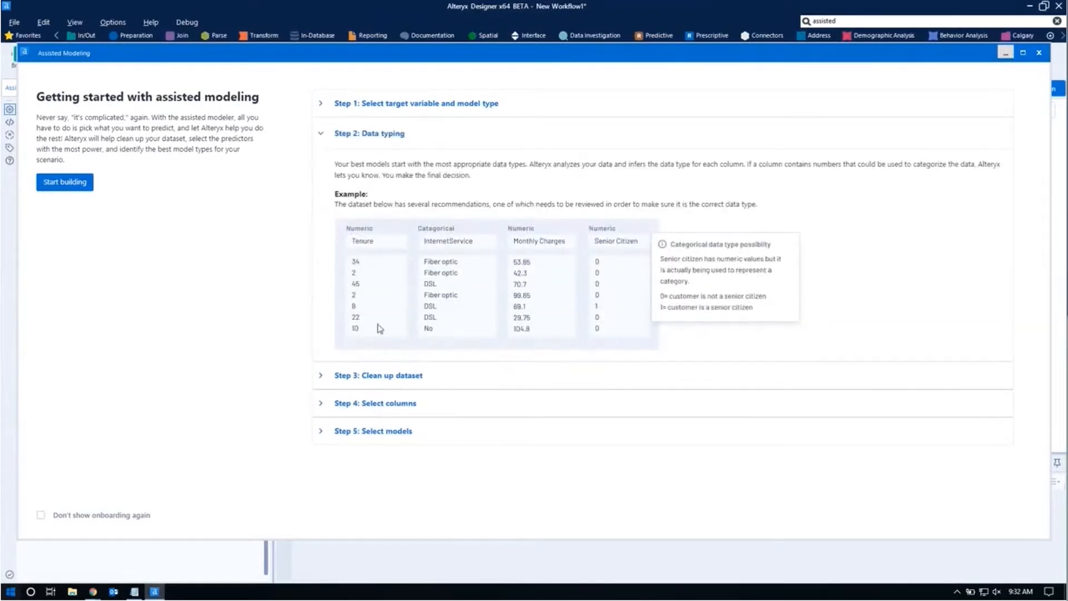
{"action": "left_click", "coordinate": [381, 379]}
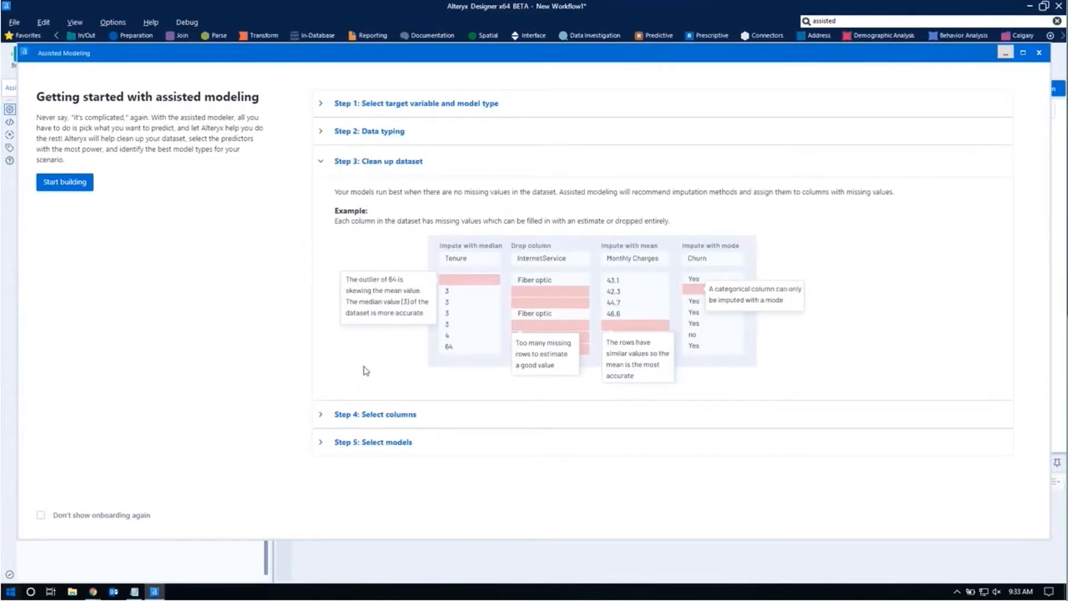
{"action": "left_click", "coordinate": [374, 415]}
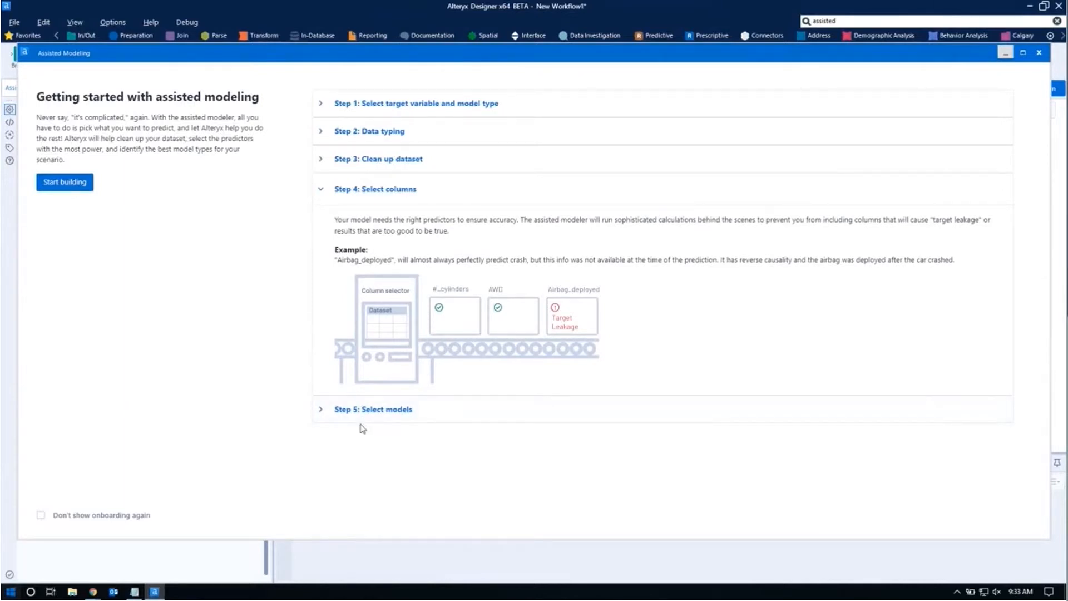
{"action": "left_click", "coordinate": [363, 415]}
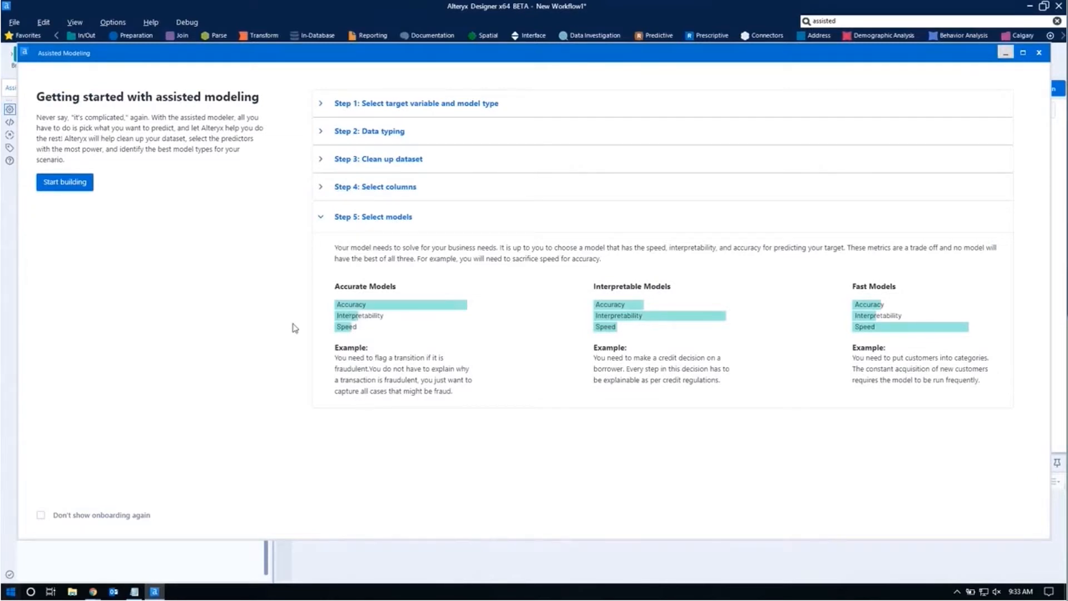
Step: Start building a classification model with Churn as the target variable and confirm the target
{"action": "left_click", "coordinate": [87, 188]}
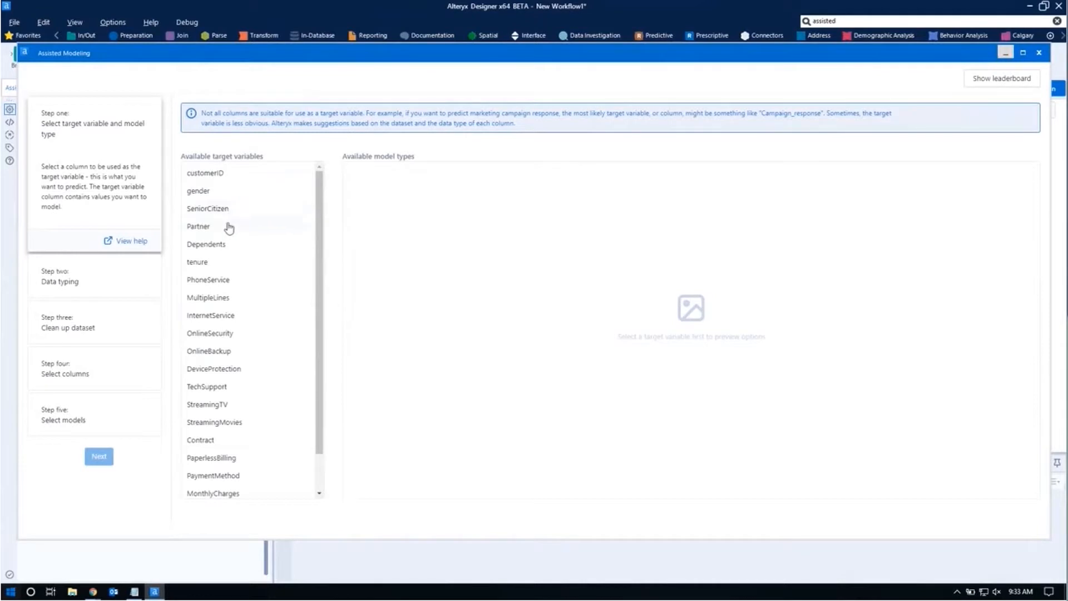
{"action": "scroll", "coordinate": [227, 224], "scroll_direction": "down", "scroll_amount": 2}
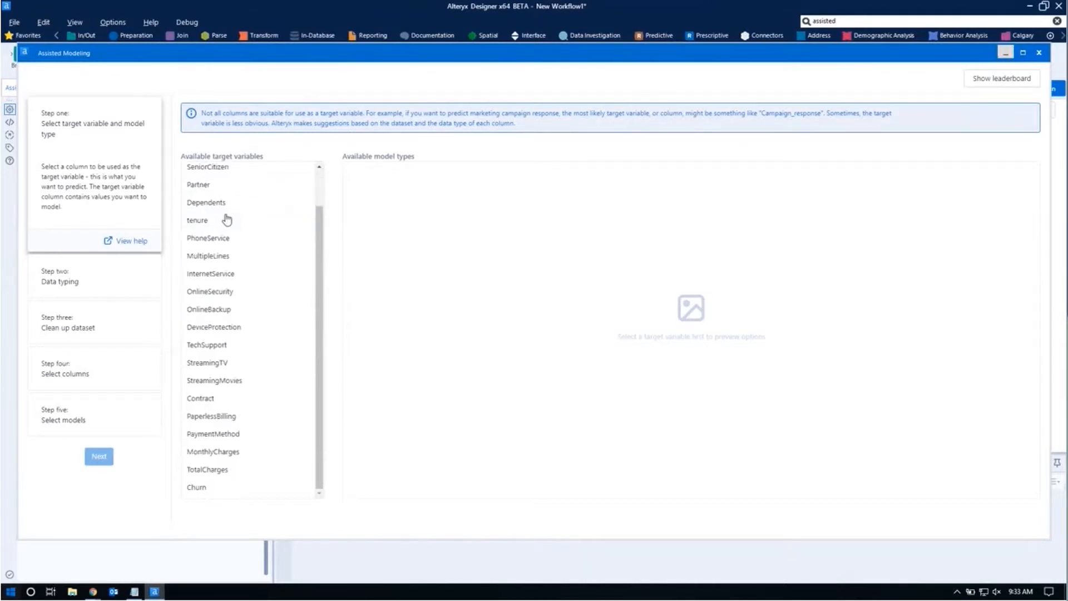
{"action": "left_click", "coordinate": [208, 491]}
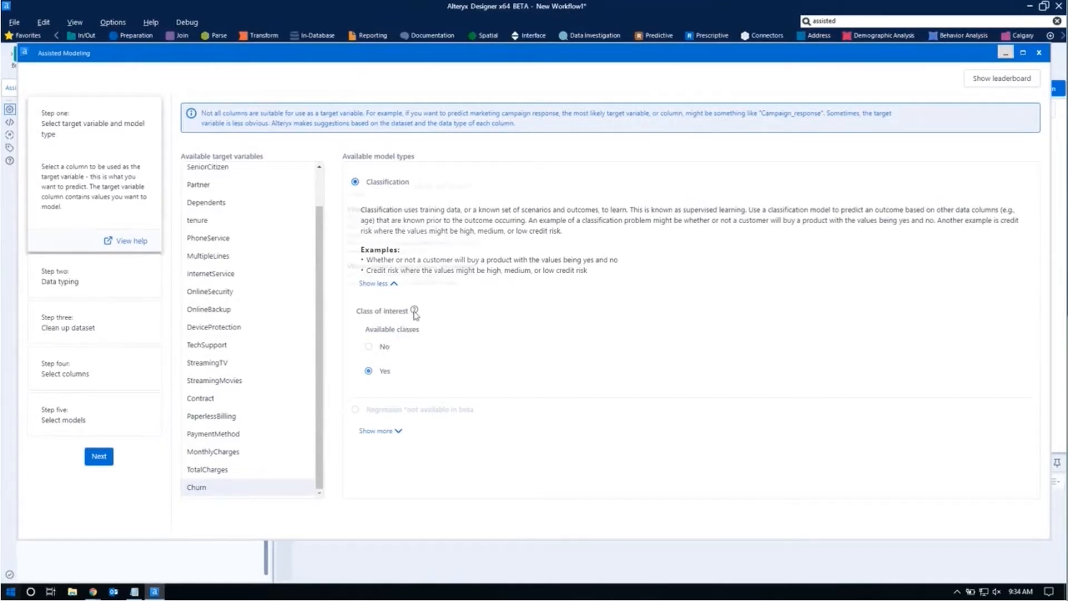
{"action": "mouse_move", "coordinate": [414, 310]}
{"action": "left_click", "coordinate": [103, 461]}
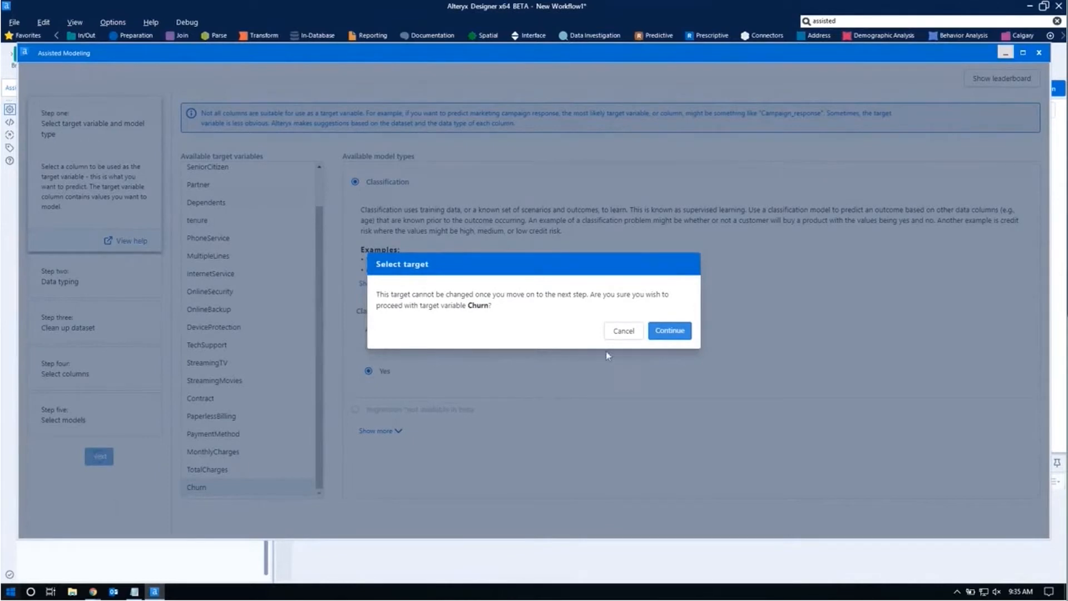
{"action": "left_click", "coordinate": [670, 331]}
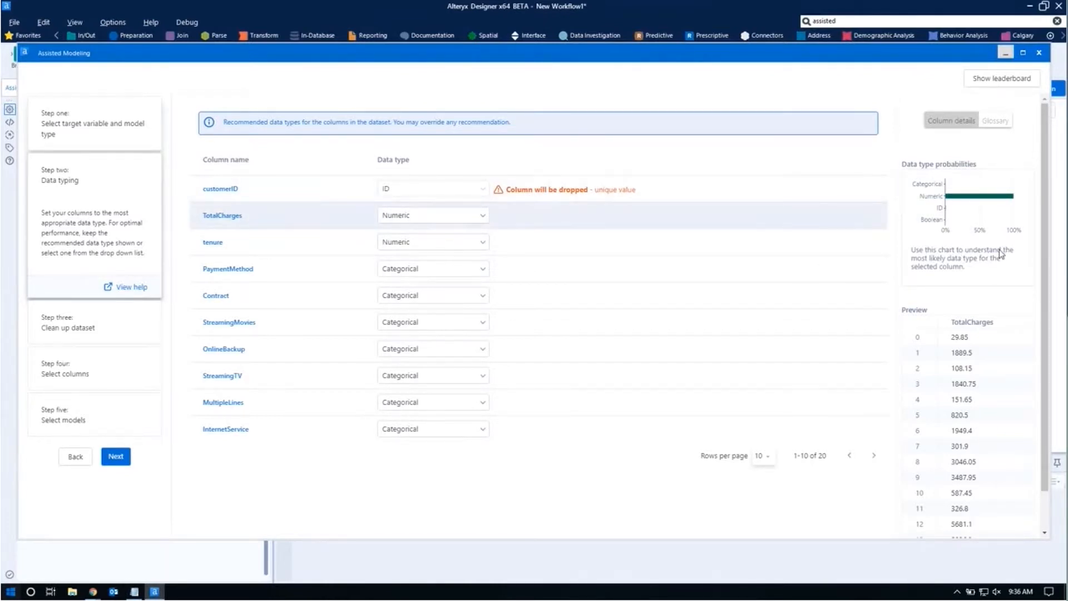
Step: Try the ID data type for the tenure column and set it back to Numeric
{"action": "left_click", "coordinate": [315, 240]}
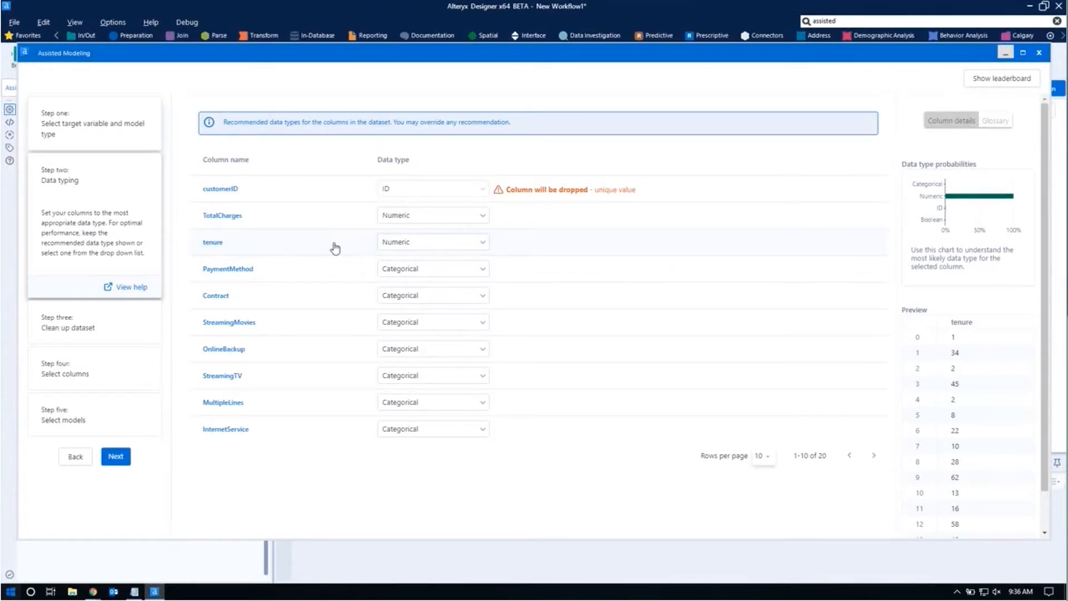
{"action": "left_click", "coordinate": [392, 246]}
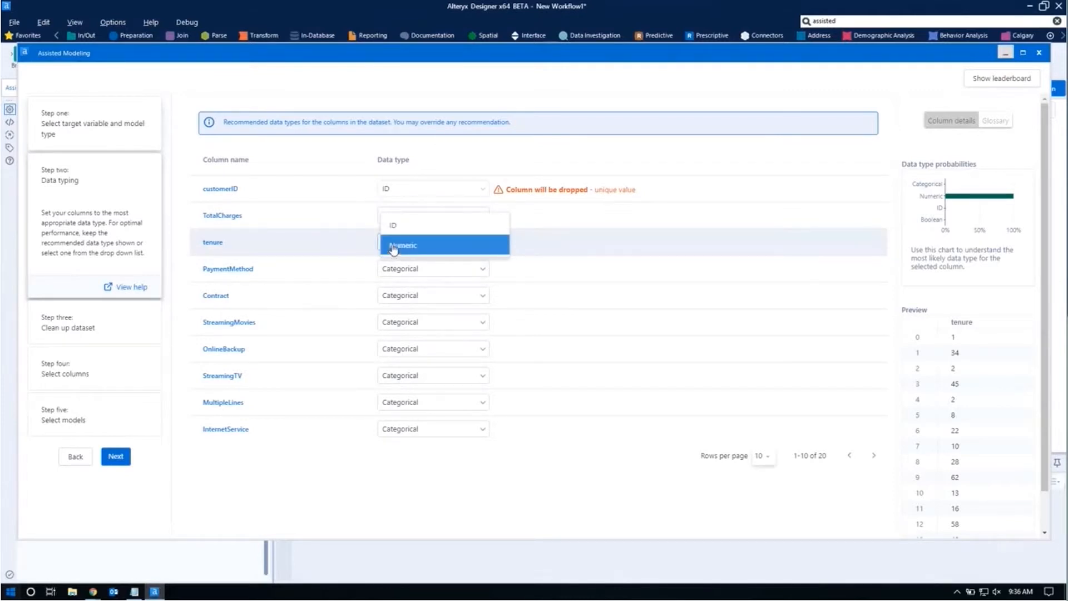
{"action": "left_click", "coordinate": [397, 235]}
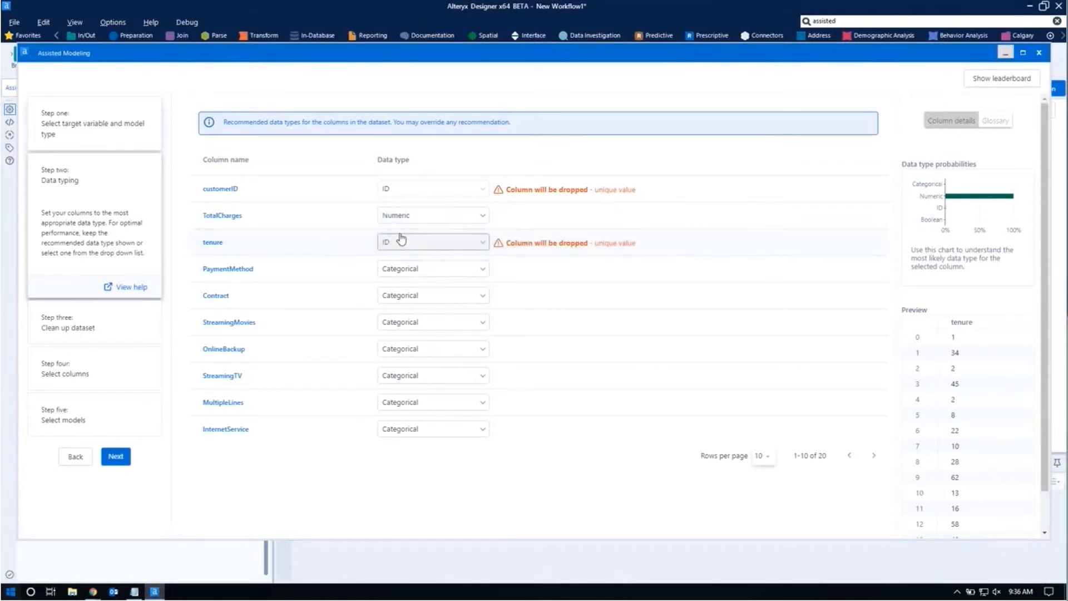
{"action": "left_click", "coordinate": [437, 248]}
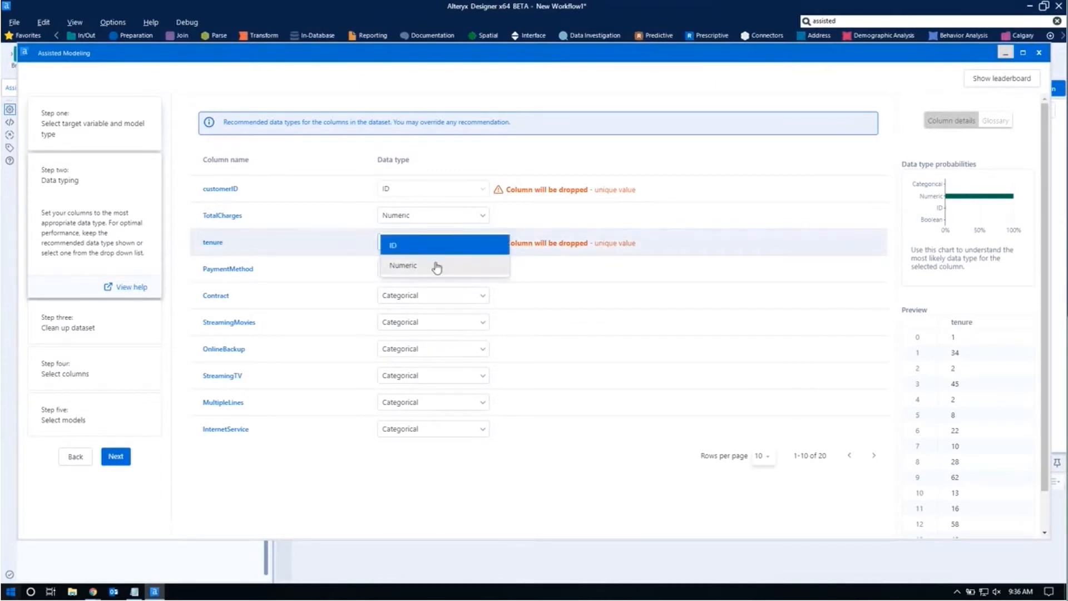
{"action": "left_click", "coordinate": [436, 265]}
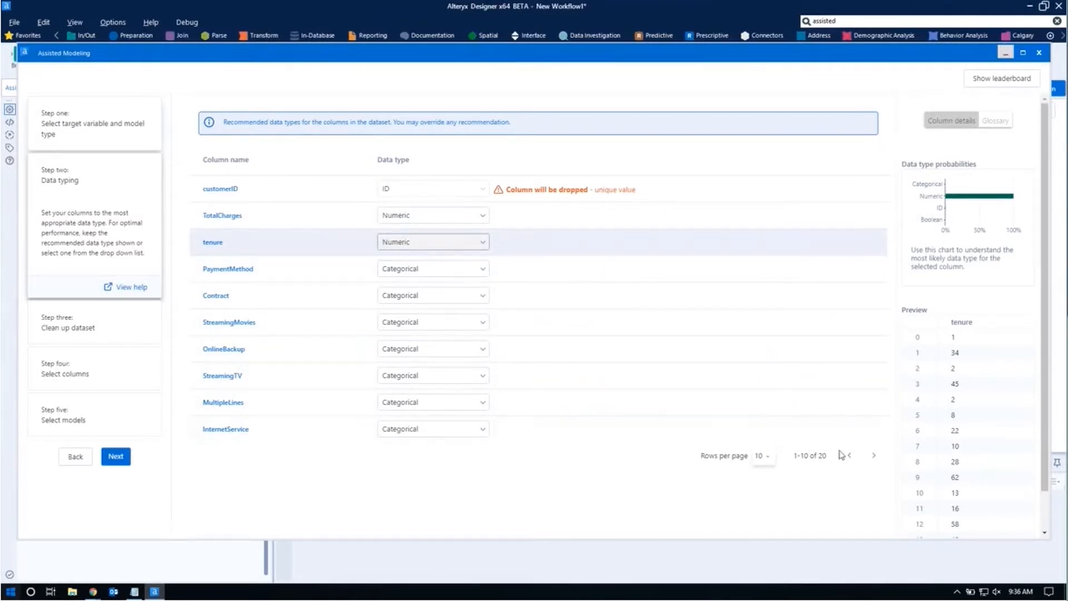
Step: Review the data types on the second page of columns and the glossary's data type definitions, expanding ID and Categorical
{"action": "left_click", "coordinate": [879, 462]}
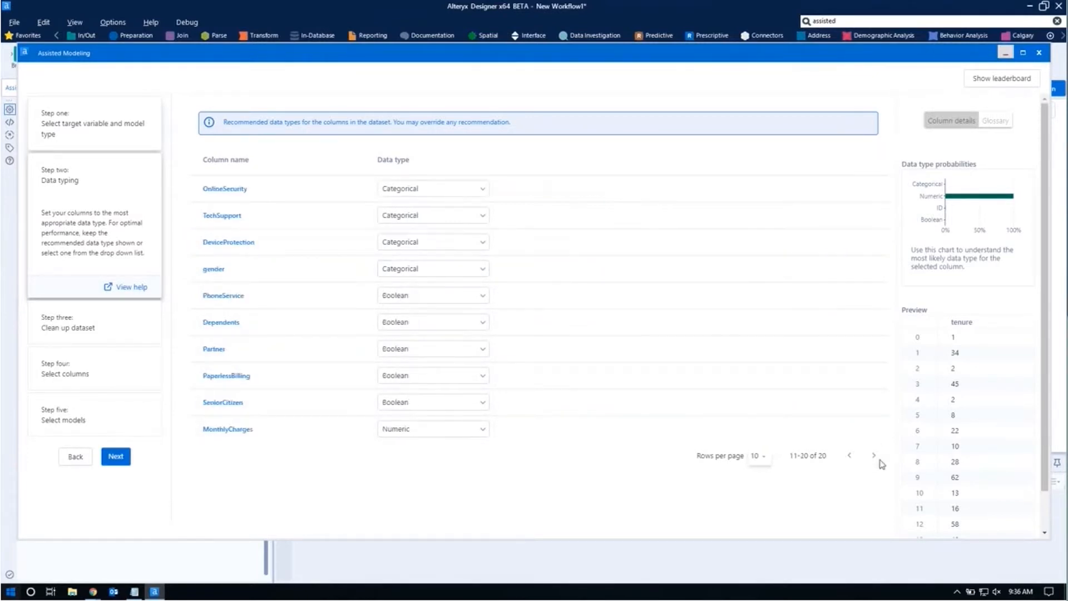
{"action": "left_click", "coordinate": [846, 465]}
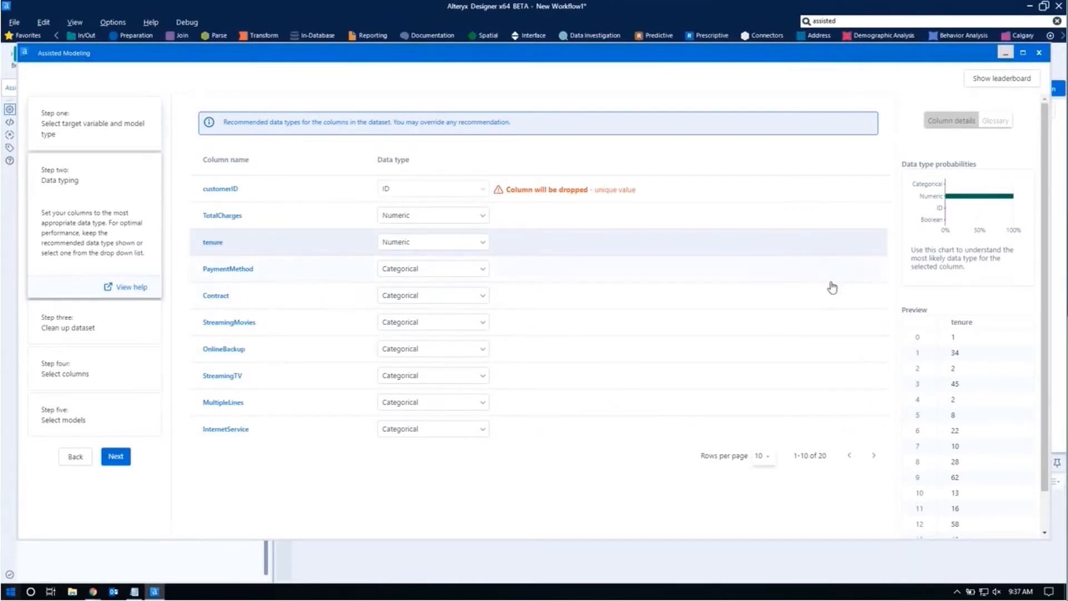
{"action": "left_click", "coordinate": [992, 122]}
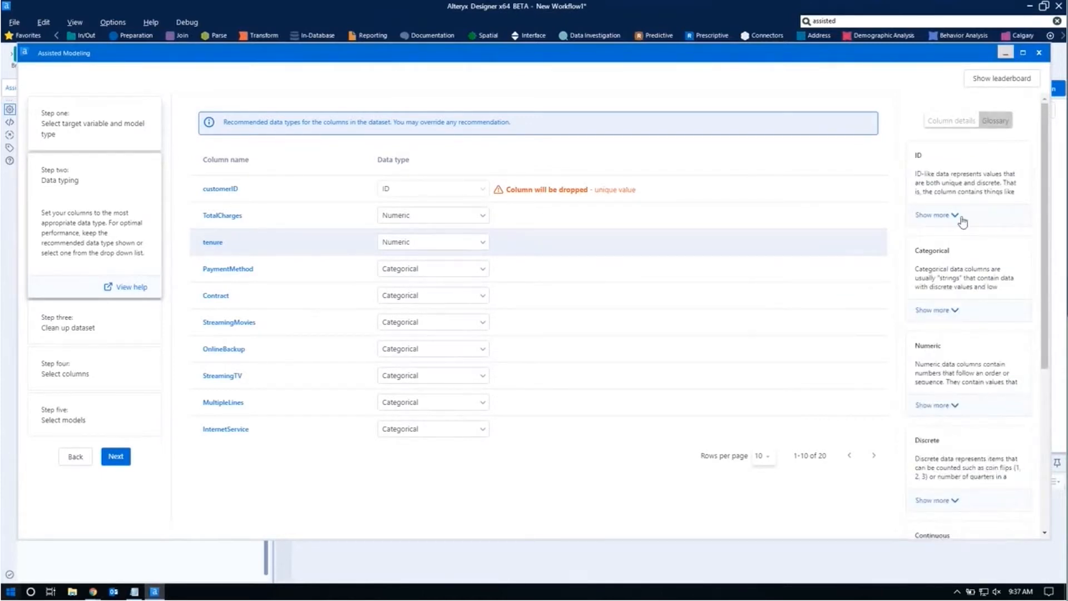
{"action": "left_click", "coordinate": [954, 216]}
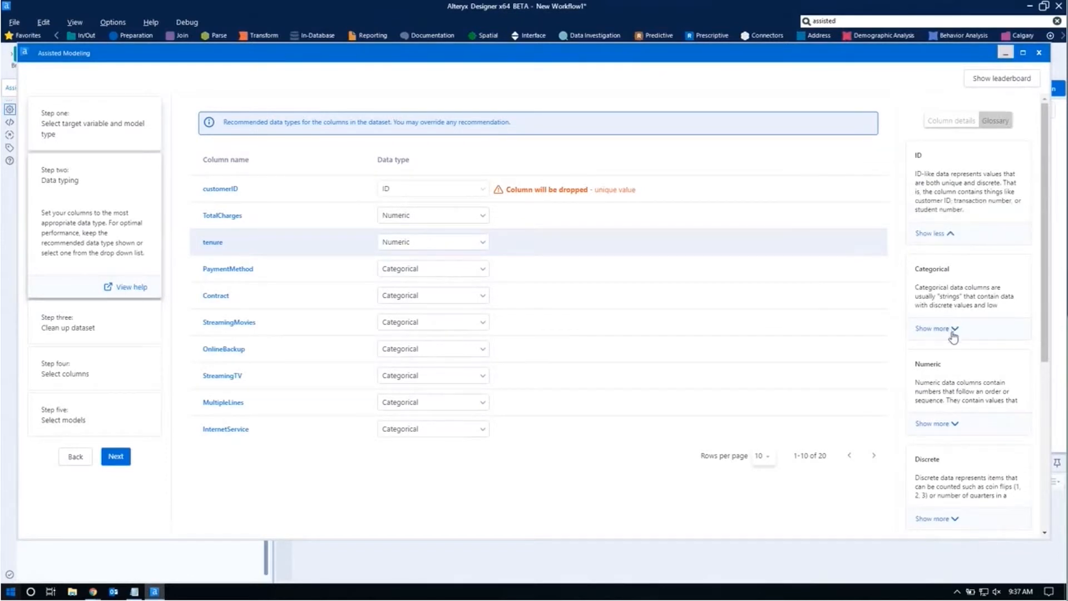
{"action": "left_click", "coordinate": [955, 332]}
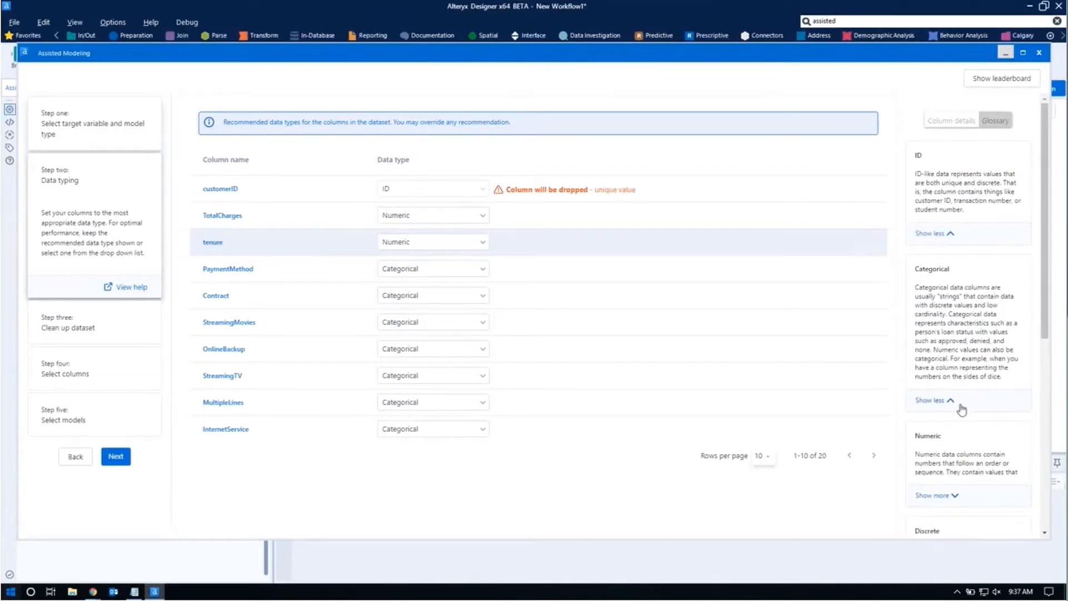
{"action": "scroll", "coordinate": [959, 423], "scroll_direction": "down", "scroll_amount": 3}
{"action": "scroll", "coordinate": [959, 427], "scroll_direction": "down", "scroll_amount": 3}
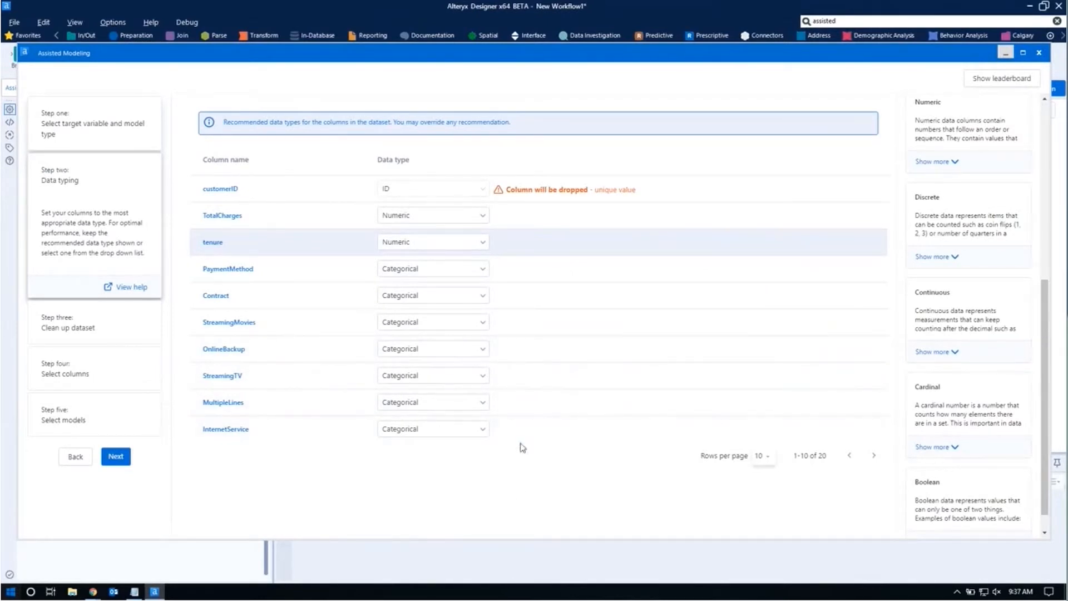
Step: Accept the data types, proceed to dataset clean-up and keep Replace with median for TotalCharges after checking the other methods
{"action": "left_click", "coordinate": [119, 463]}
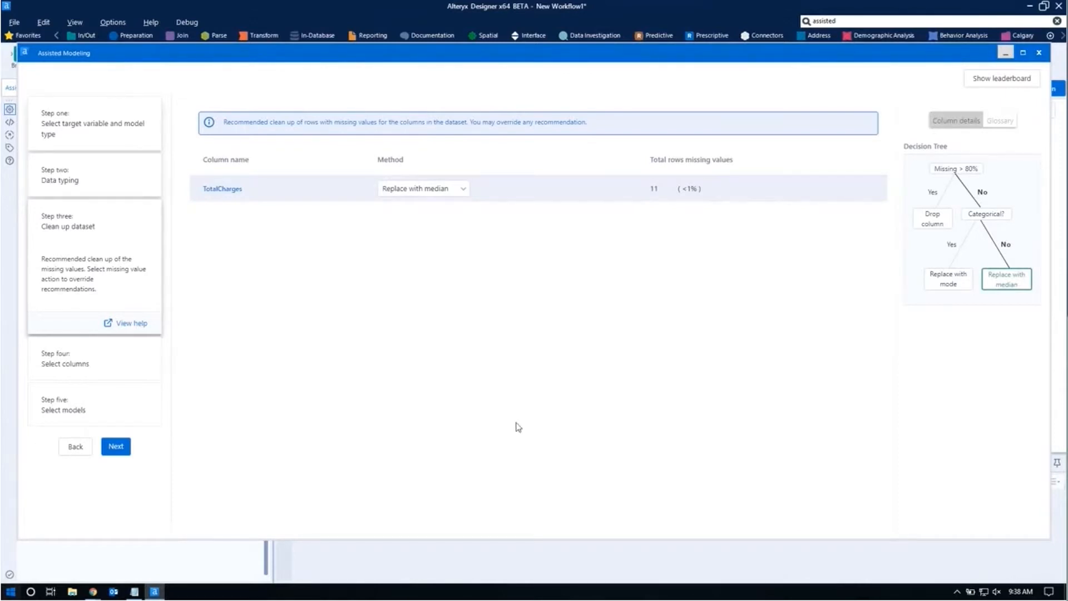
{"action": "left_click", "coordinate": [461, 196]}
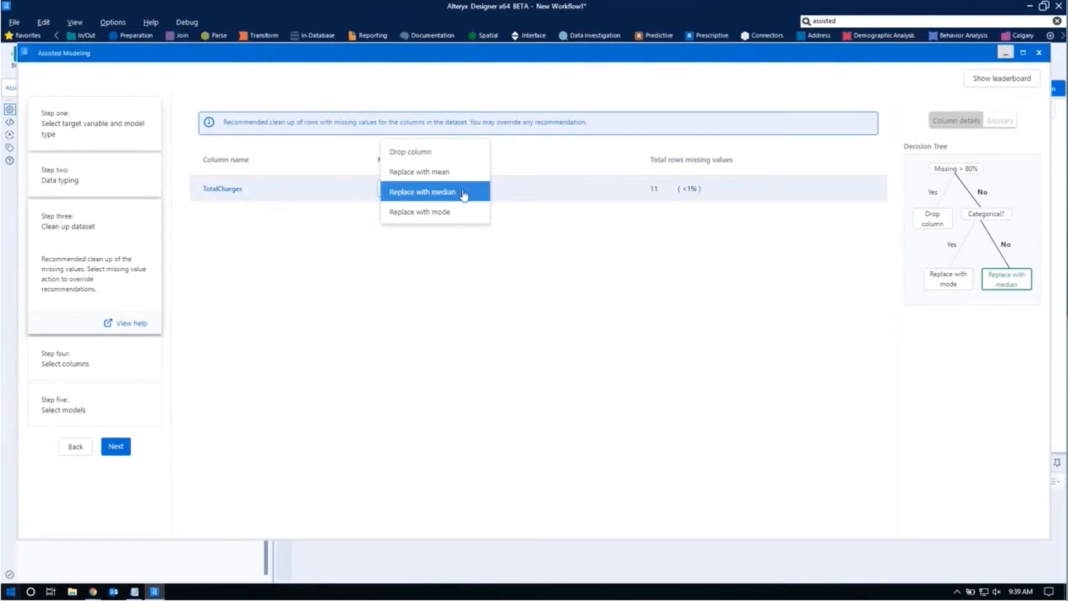
{"action": "left_click", "coordinate": [562, 226]}
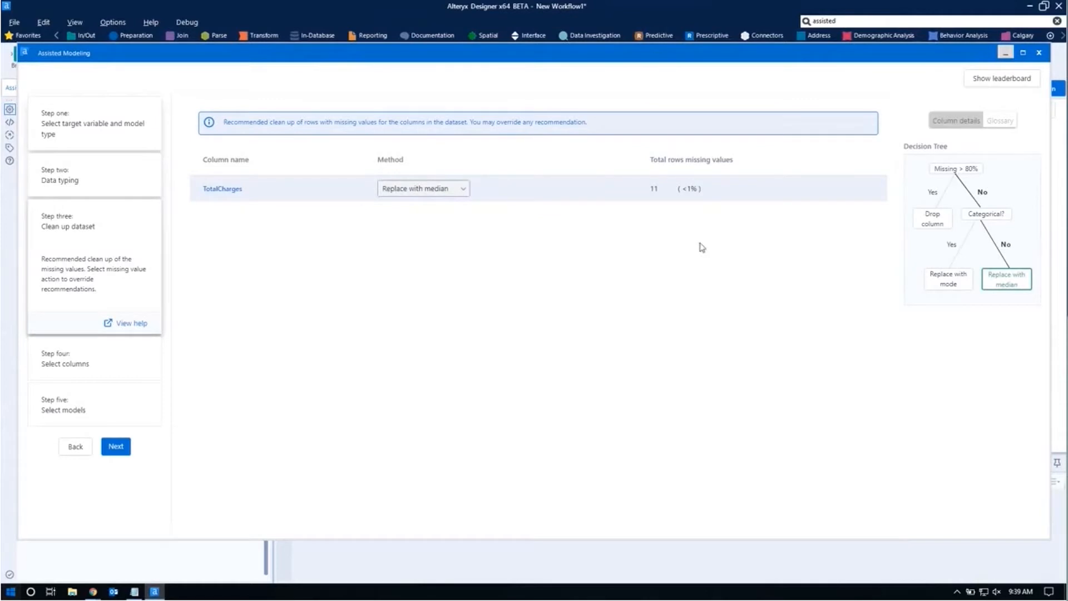
Step: Read the glossary definitions of Drop column, Mean and Median, and accept the clean-up to continue to column selection
{"action": "left_click", "coordinate": [1004, 125]}
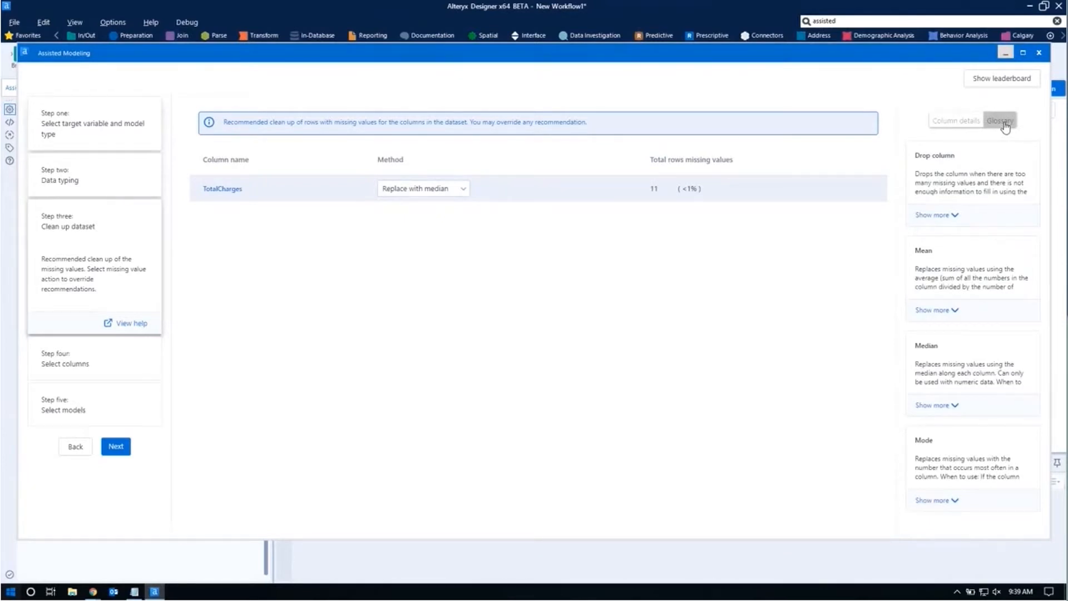
{"action": "left_click", "coordinate": [953, 216]}
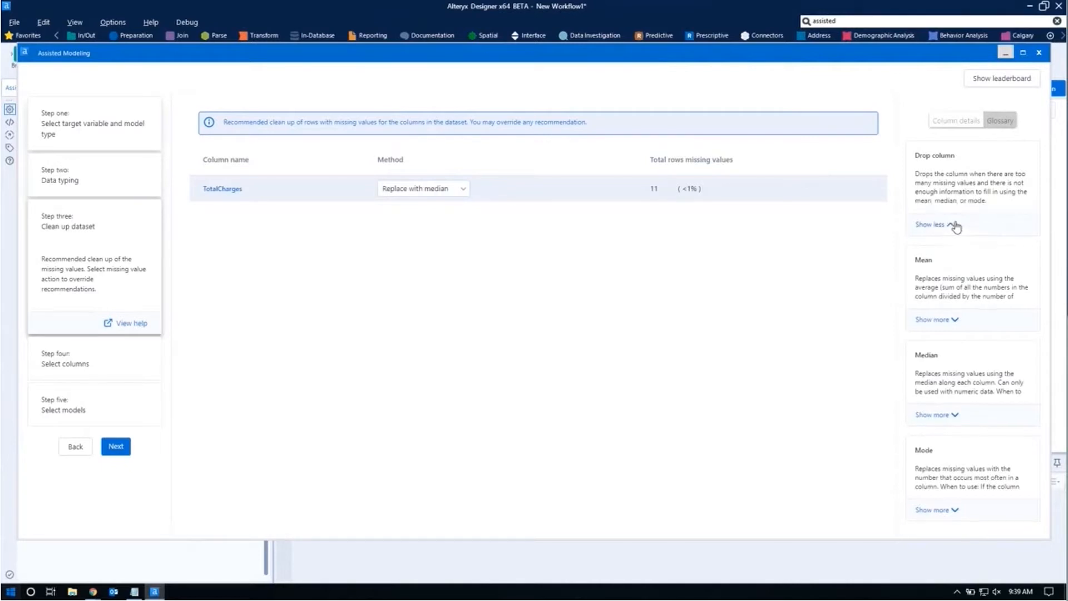
{"action": "left_click", "coordinate": [954, 321]}
{"action": "scroll", "coordinate": [967, 425], "scroll_direction": "down", "scroll_amount": 1}
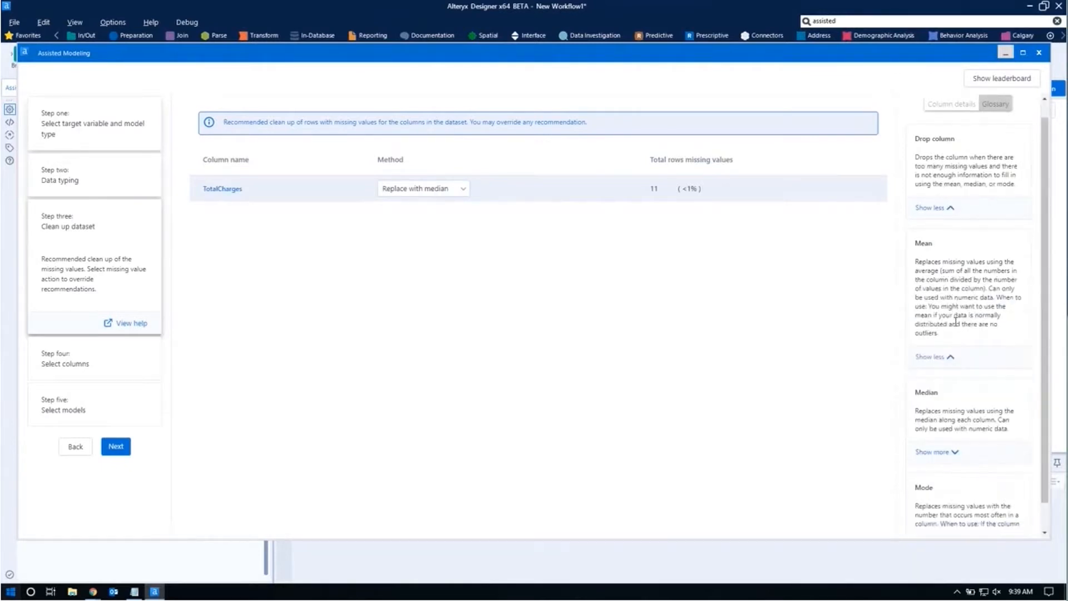
{"action": "left_click", "coordinate": [966, 422]}
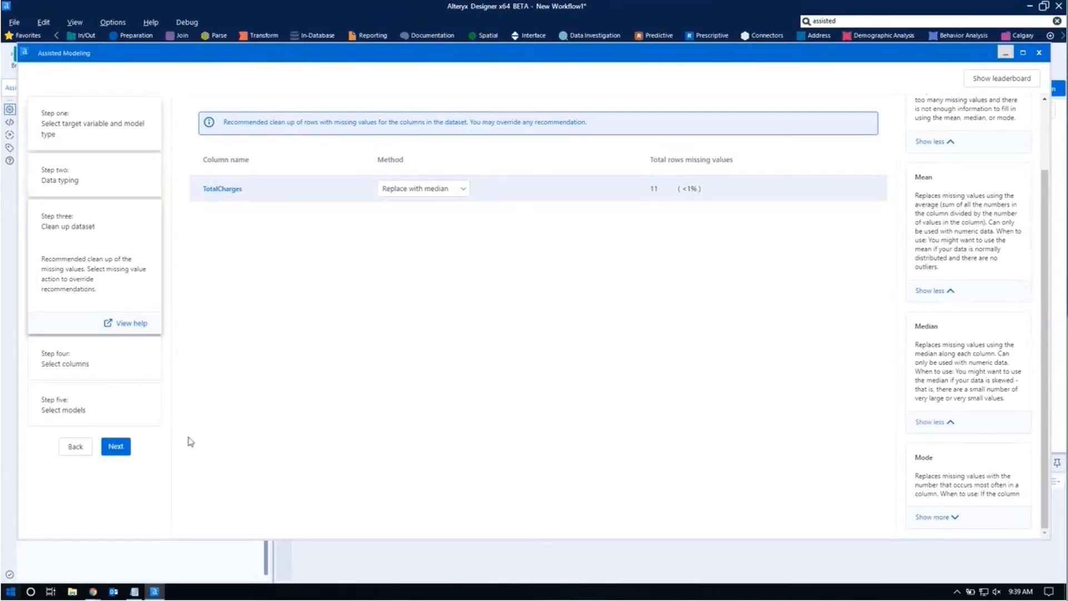
{"action": "left_click", "coordinate": [118, 448]}
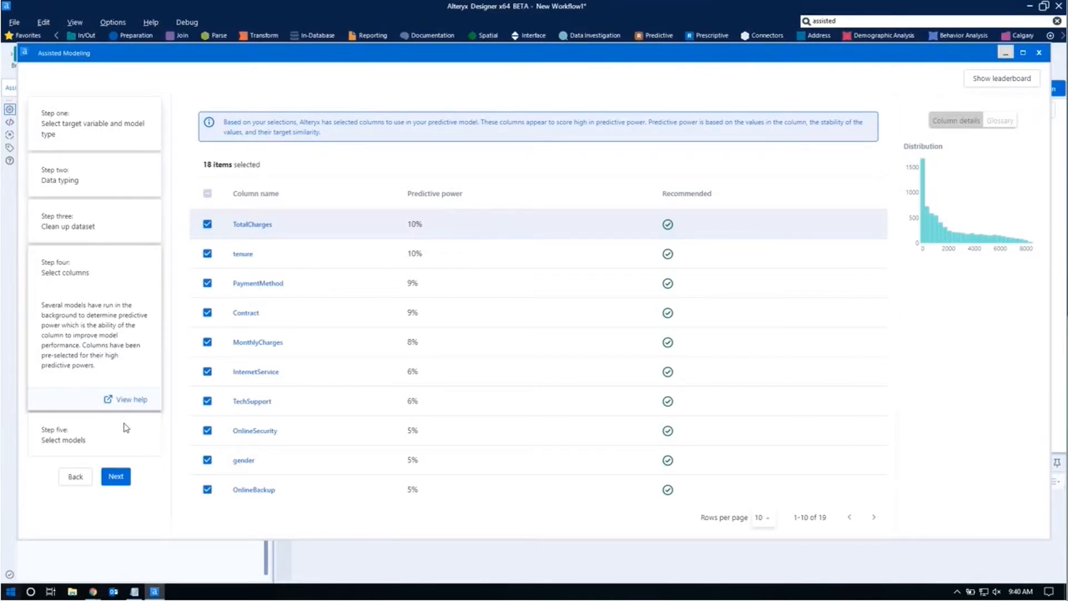
Step: Review the predictive power of all columns on both pages and the distributions of tenure, PaymentMethod and Contract
{"action": "left_click", "coordinate": [874, 516]}
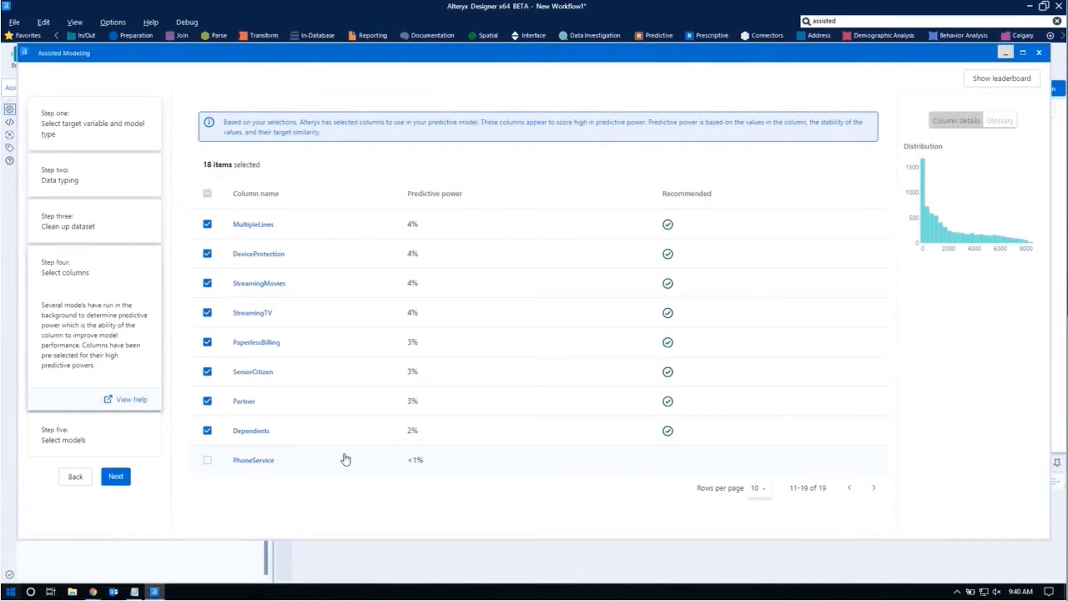
{"action": "left_click", "coordinate": [849, 488]}
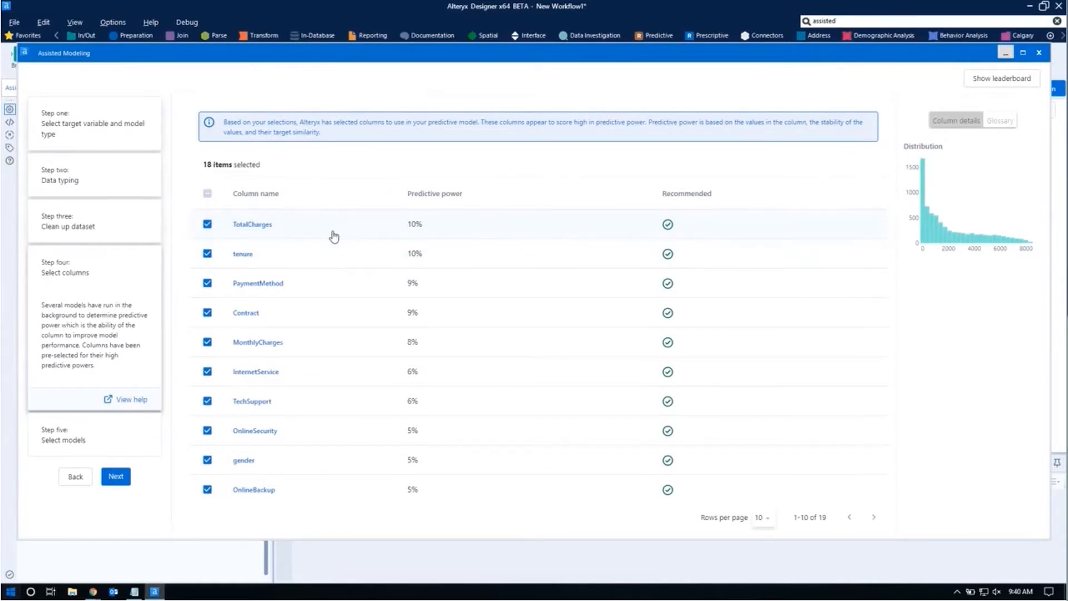
{"action": "mouse_move", "coordinate": [925, 238]}
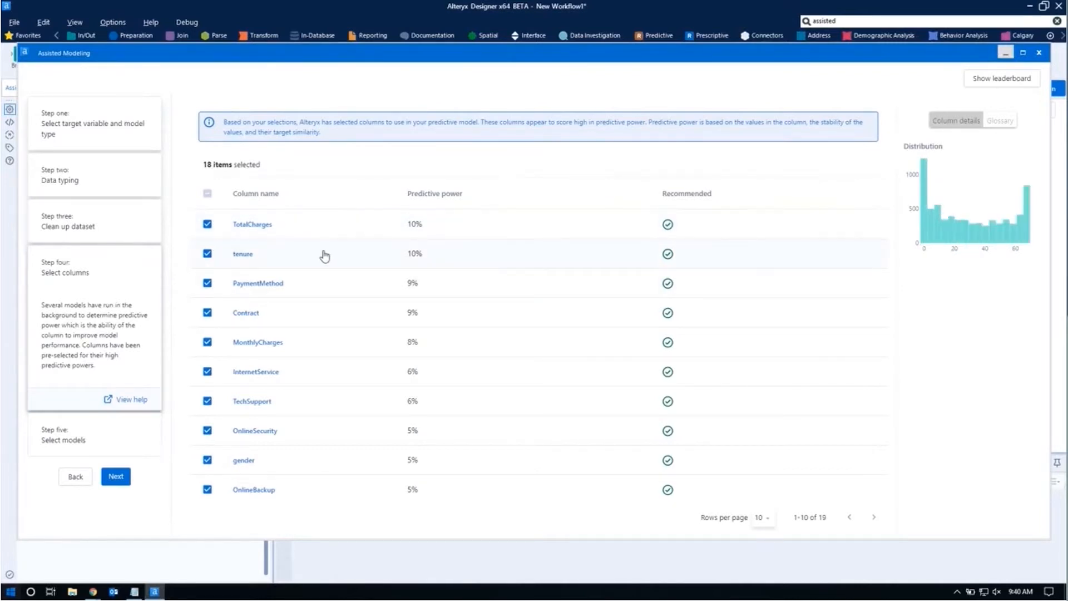
{"action": "left_click", "coordinate": [328, 289]}
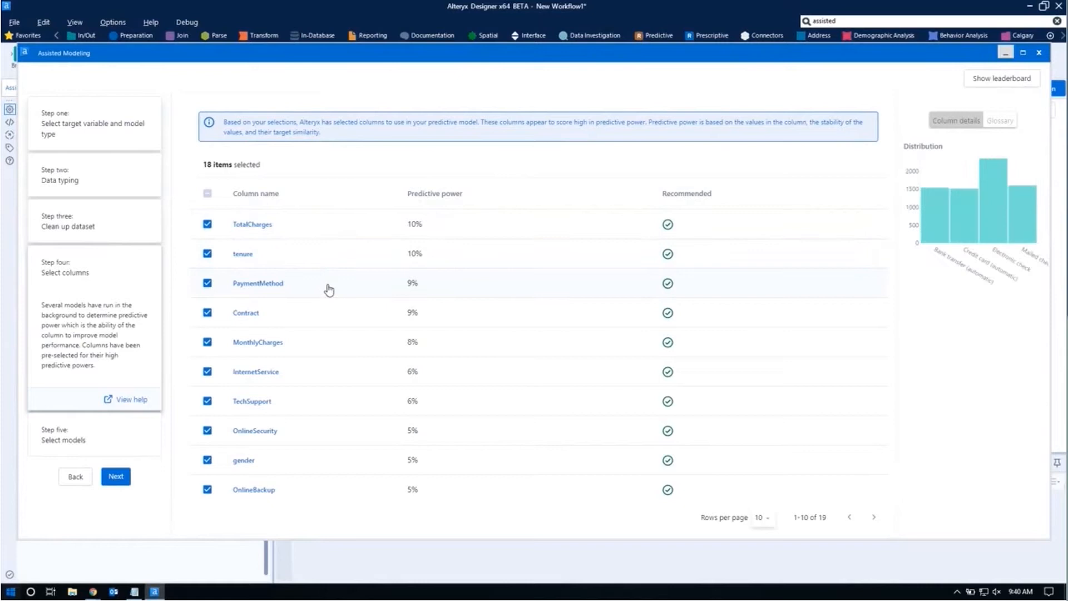
{"action": "left_click", "coordinate": [330, 316]}
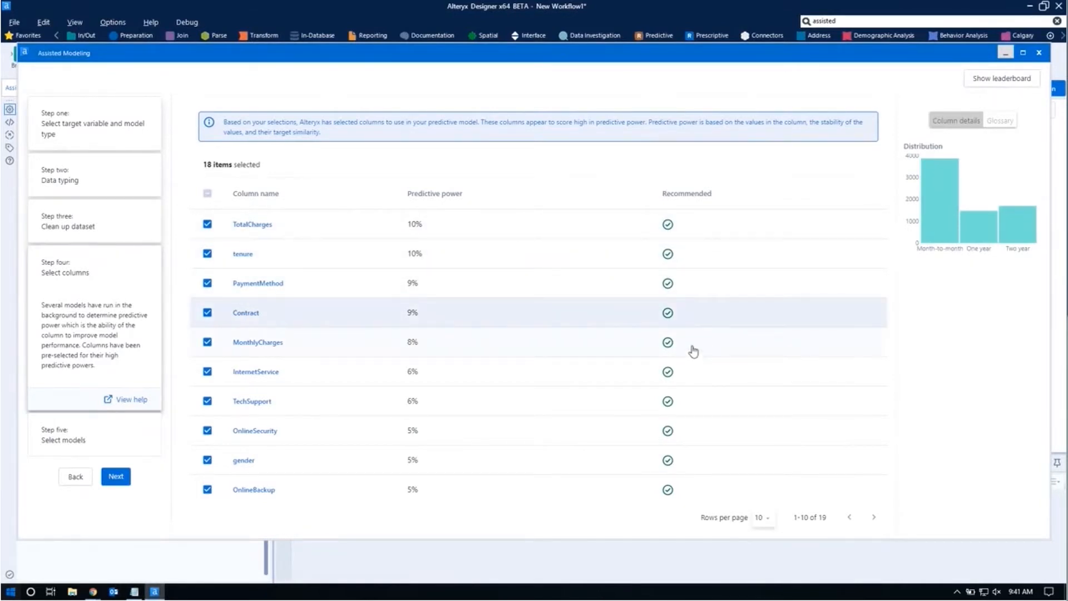
Step: Read the full glossary definition of Predictive power and accept the recommended columns to continue to model selection
{"action": "left_click", "coordinate": [1000, 121]}
{"action": "left_click", "coordinate": [945, 216]}
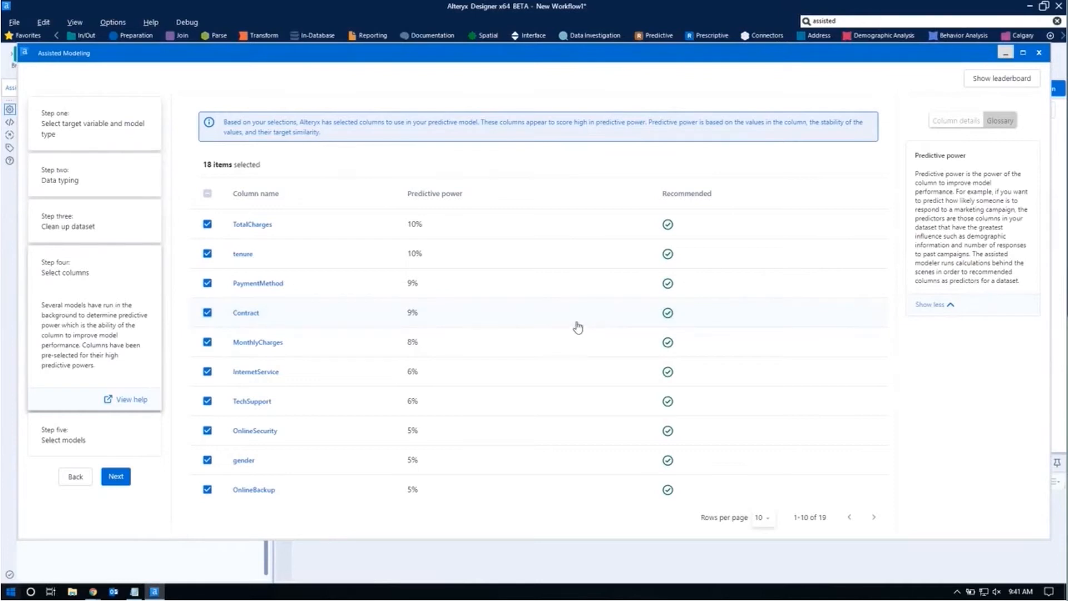
{"action": "left_click", "coordinate": [466, 312]}
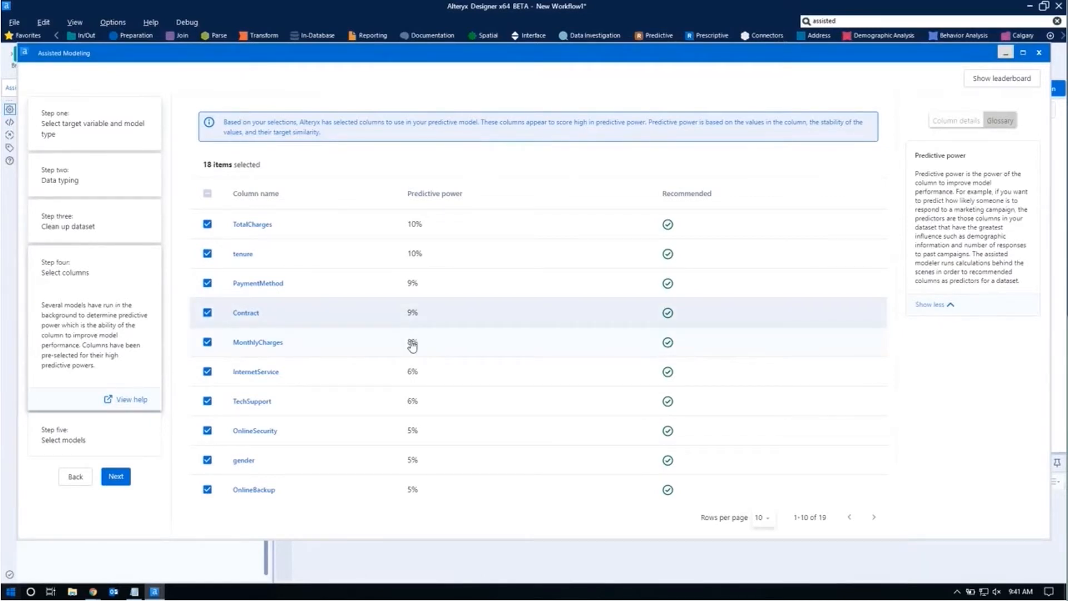
{"action": "left_click", "coordinate": [124, 477]}
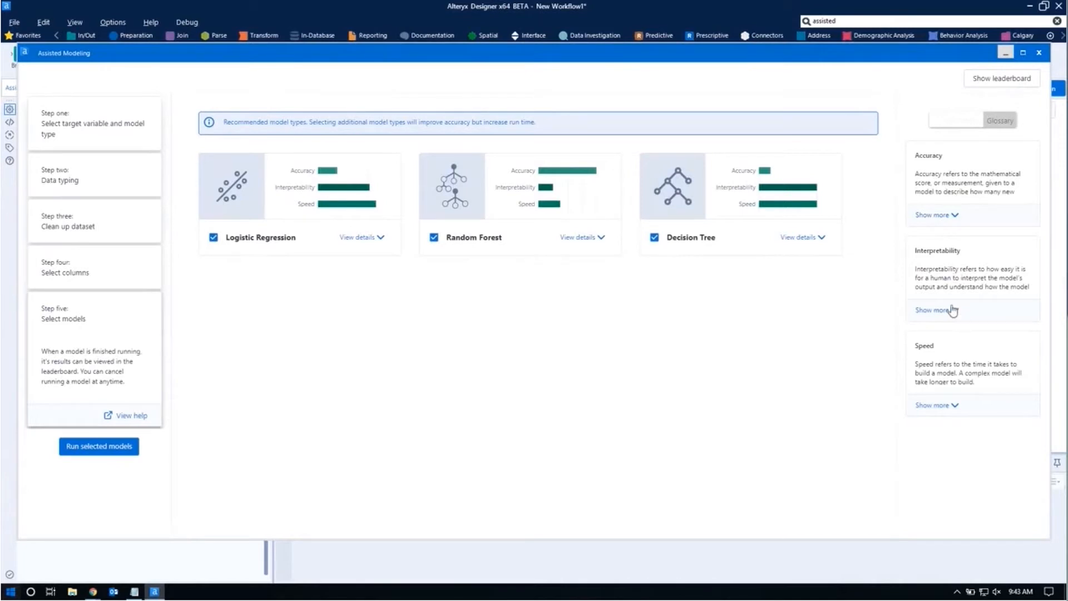
Step: Read the glossary entries for Accuracy, Interpretability and Speed, and run the Logistic Regression, Random Forest and Decision Tree models
{"action": "left_click", "coordinate": [954, 217]}
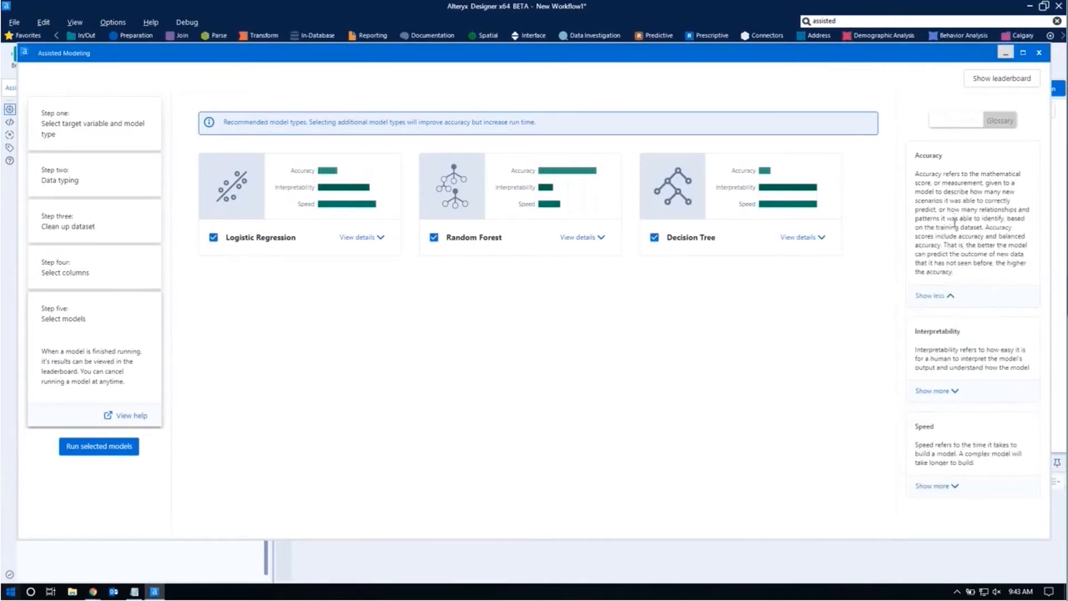
{"action": "left_click", "coordinate": [951, 391]}
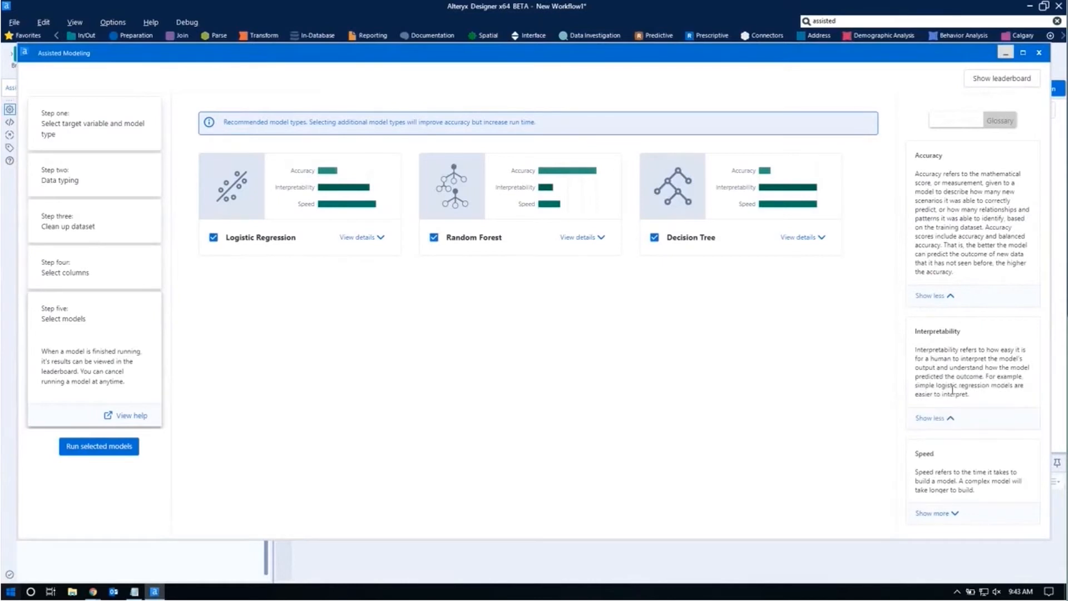
{"action": "left_click", "coordinate": [955, 516]}
{"action": "left_click", "coordinate": [85, 457]}
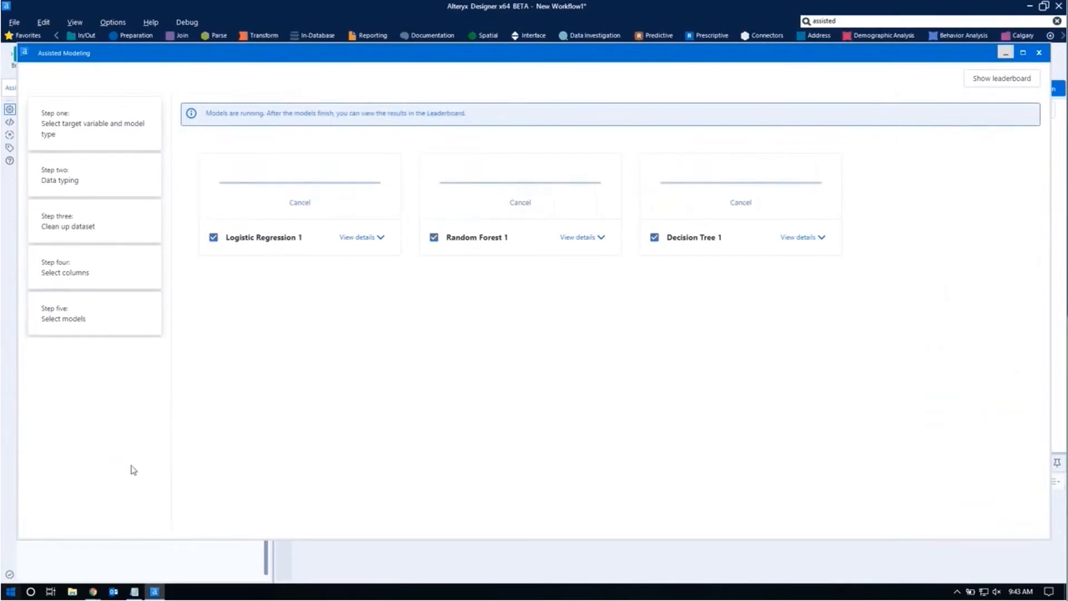
Step: Read the definition, pros, cons and use cases of the Logistic Regression, Random Forest and Decision Tree models
{"action": "left_click", "coordinate": [378, 247]}
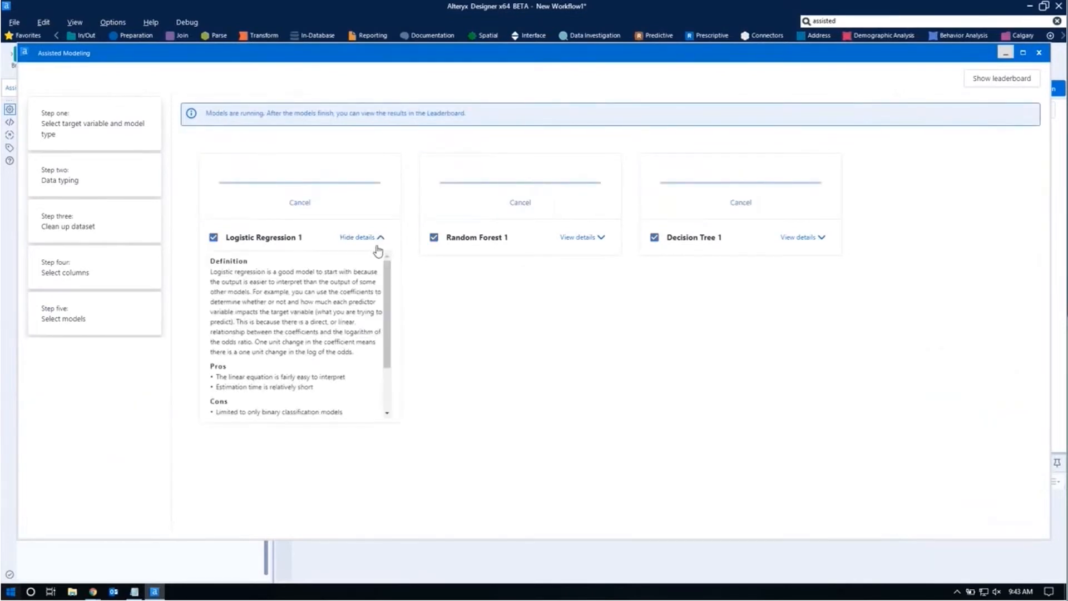
{"action": "left_click", "coordinate": [580, 239]}
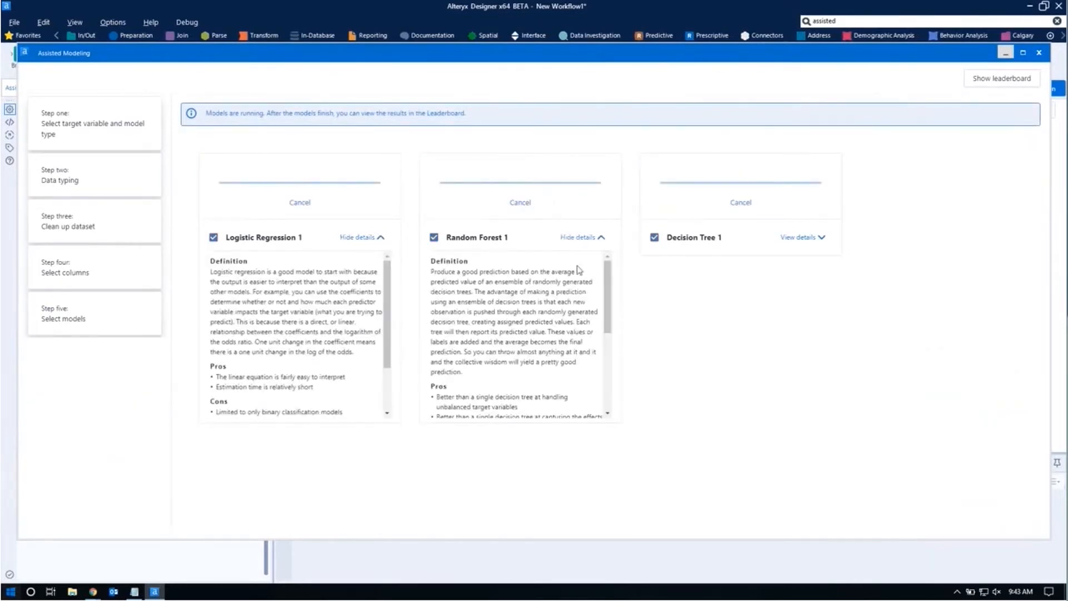
{"action": "left_click", "coordinate": [796, 238]}
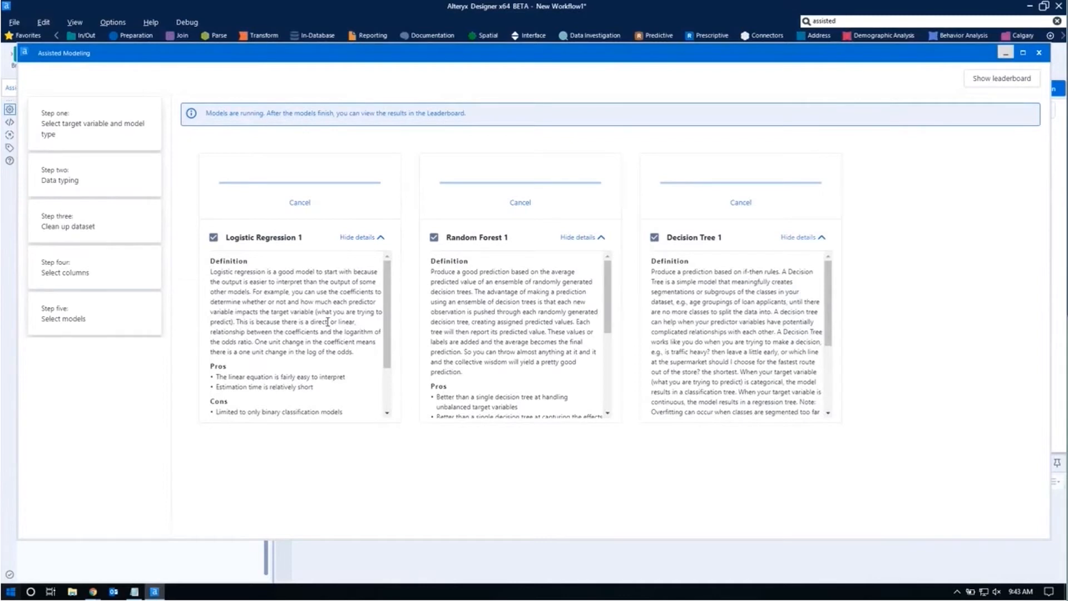
{"action": "scroll", "coordinate": [327, 322], "scroll_direction": "down", "scroll_amount": 3}
{"action": "scroll", "coordinate": [324, 328], "scroll_direction": "up", "scroll_amount": 3}
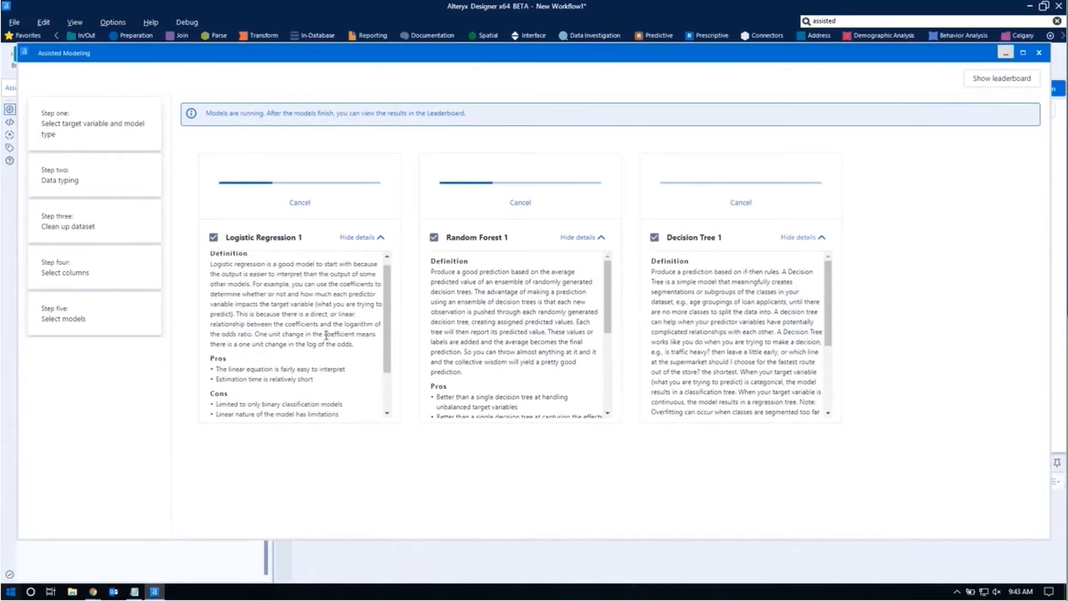
{"action": "scroll", "coordinate": [326, 335], "scroll_direction": "up", "scroll_amount": 1}
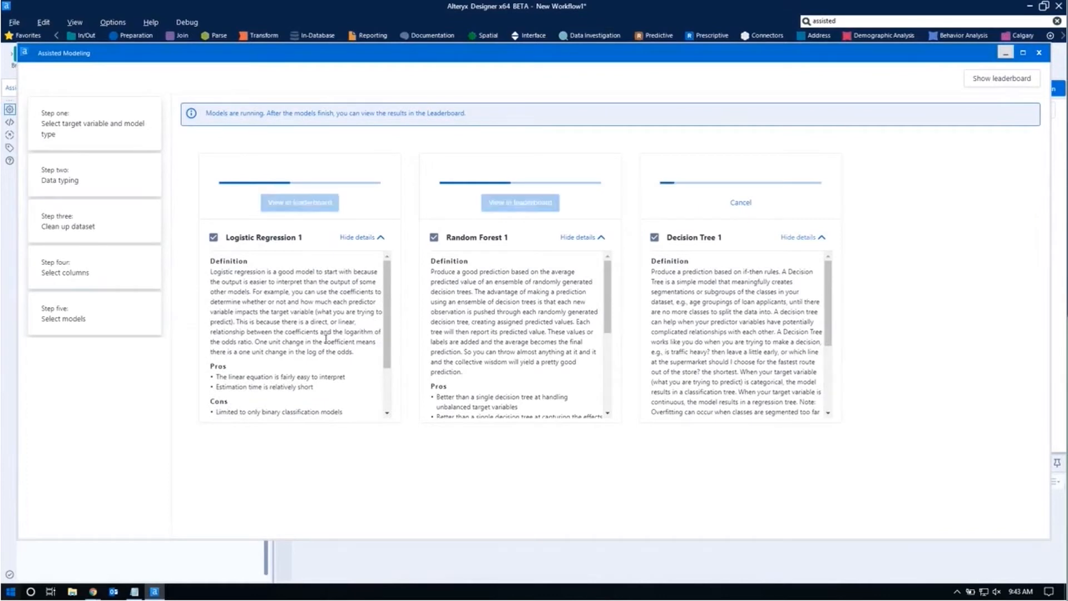
{"action": "scroll", "coordinate": [327, 339], "scroll_direction": "down", "scroll_amount": 3}
{"action": "scroll", "coordinate": [492, 352], "scroll_direction": "down", "scroll_amount": 5}
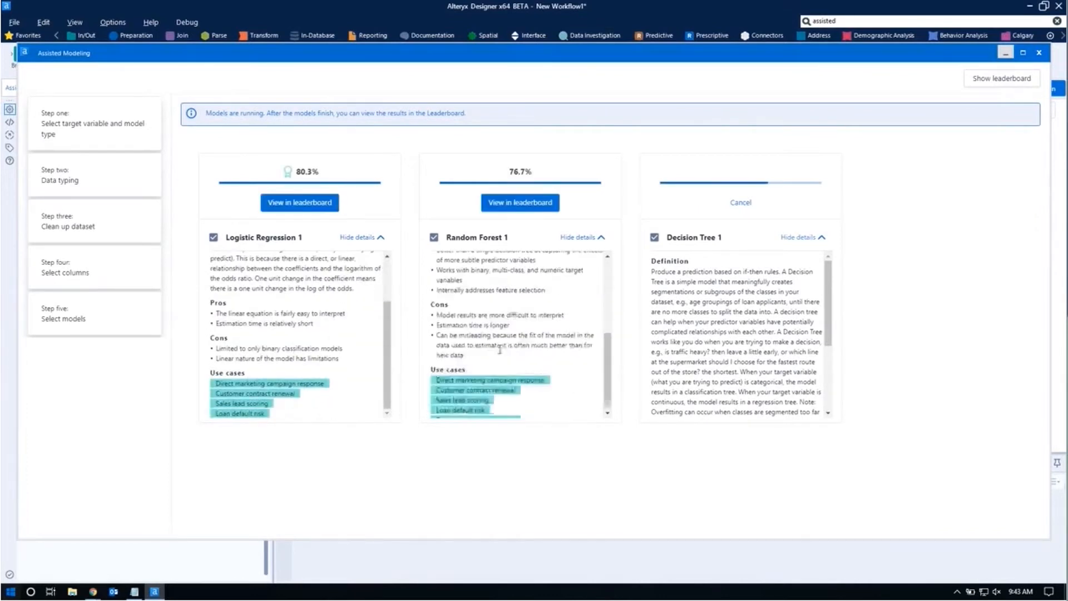
{"action": "scroll", "coordinate": [660, 377], "scroll_direction": "down", "scroll_amount": 4}
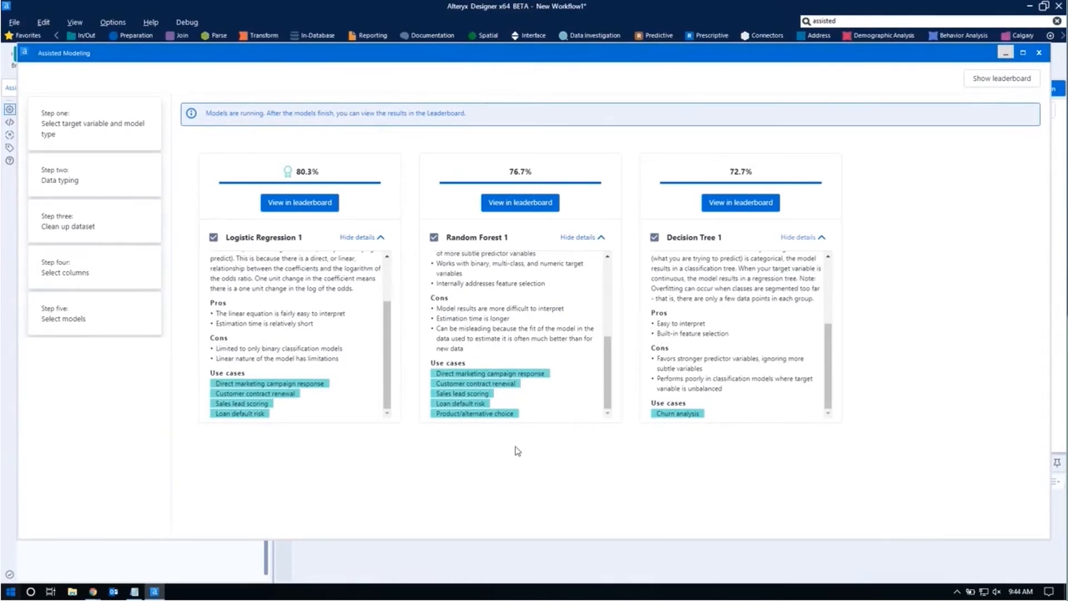
Step: Open Logistic Regression 1 in the leaderboard and examine its accuracy and balanced accuracy, ignoring the incoming meeting call
{"action": "left_click", "coordinate": [300, 206]}
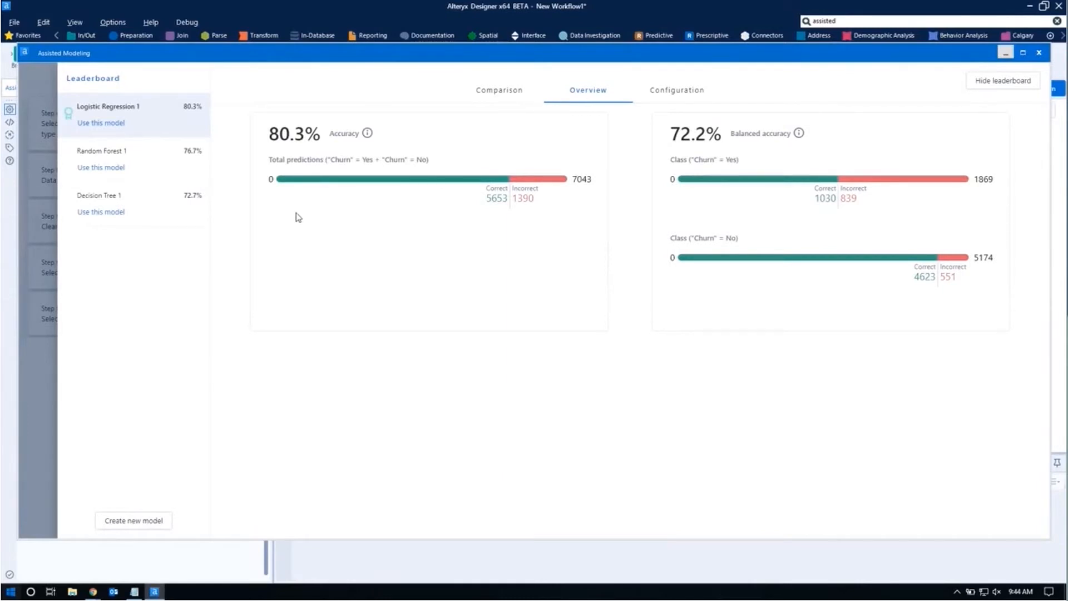
{"action": "mouse_move", "coordinate": [366, 138]}
{"action": "mouse_move", "coordinate": [800, 139]}
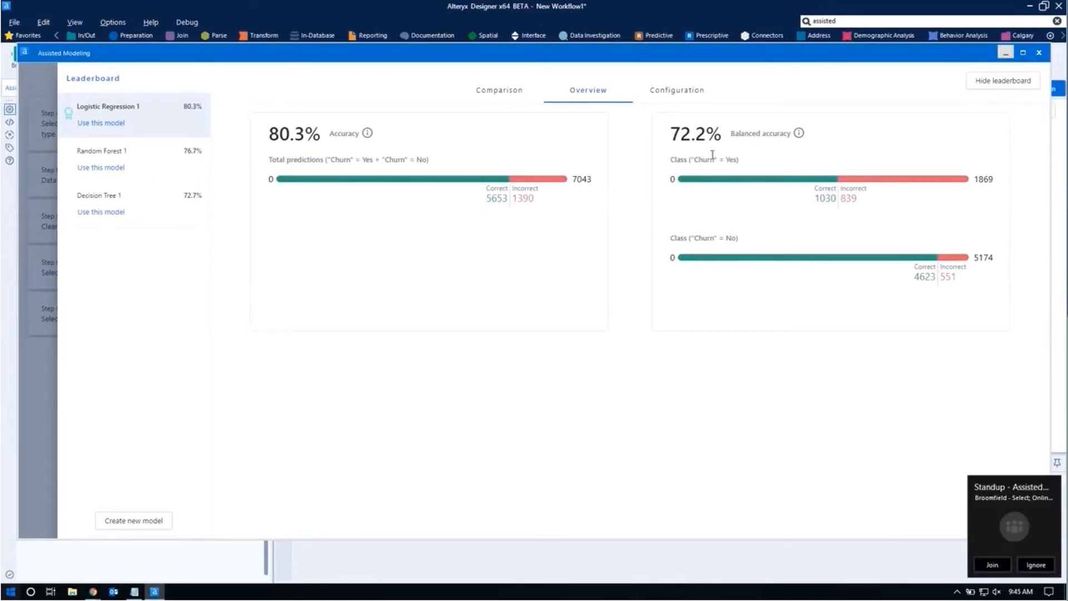
{"action": "left_click", "coordinate": [1030, 564]}
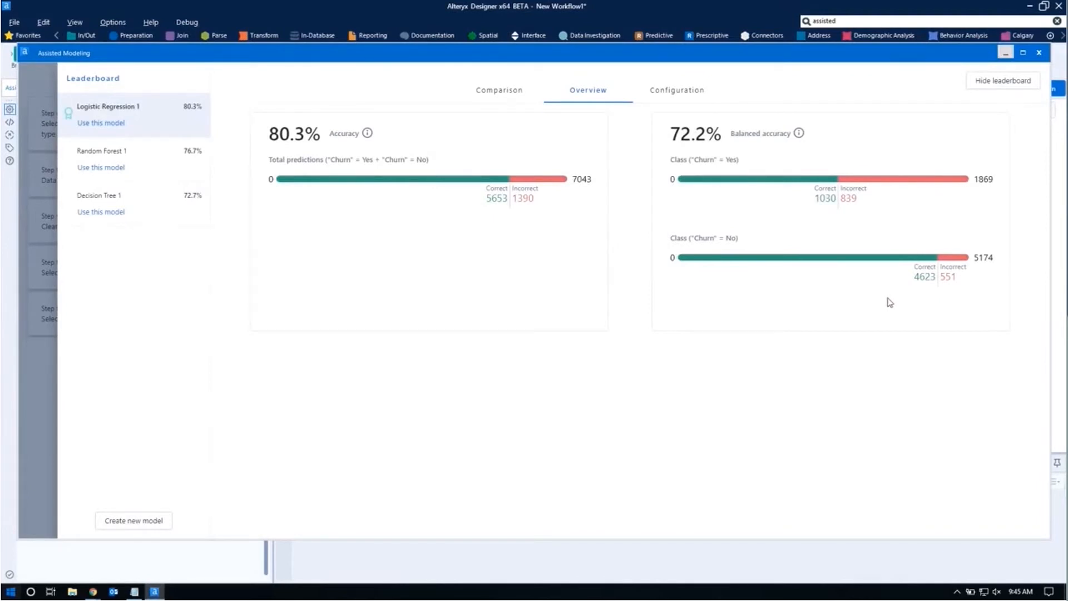
Step: Compare the three models' metrics and ROC chart, and browse the metric glossary, expanding the AUC definition
{"action": "left_click", "coordinate": [510, 103]}
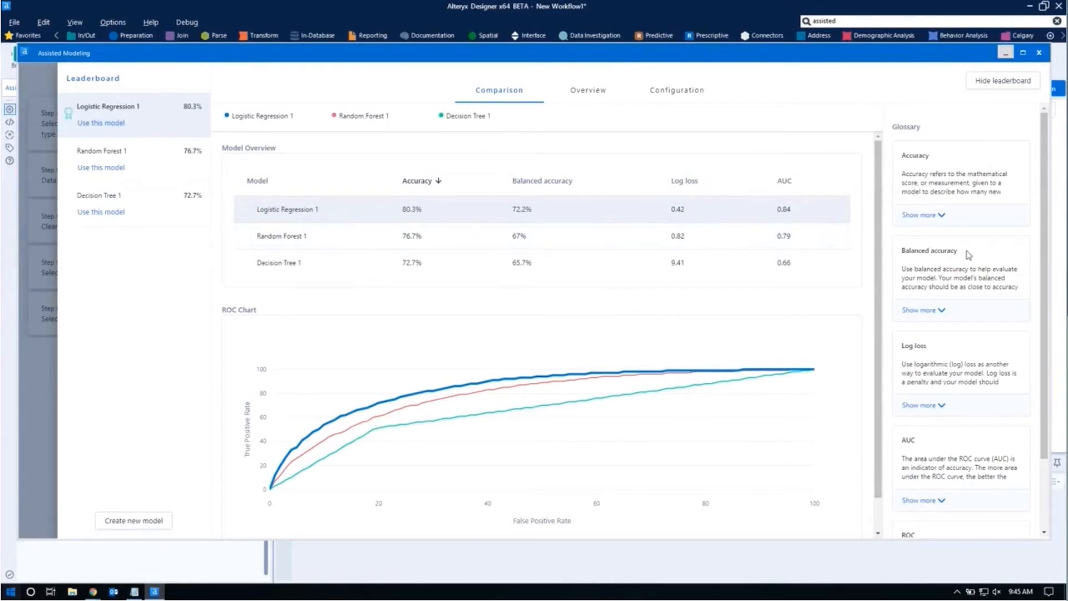
{"action": "scroll", "coordinate": [969, 254], "scroll_direction": "down", "scroll_amount": 3}
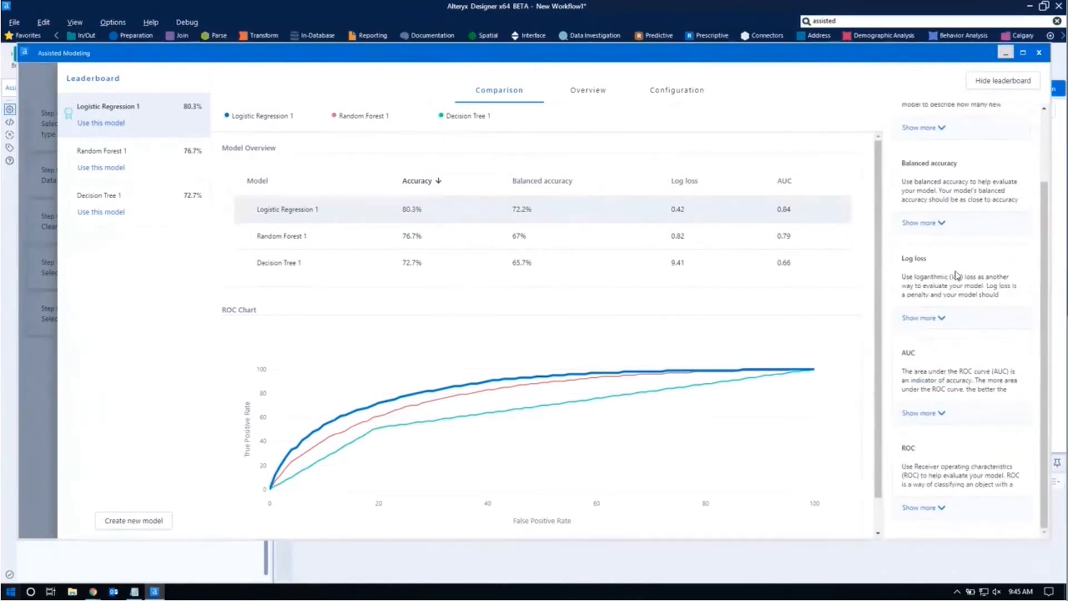
{"action": "scroll", "coordinate": [957, 275], "scroll_direction": "up", "scroll_amount": 2}
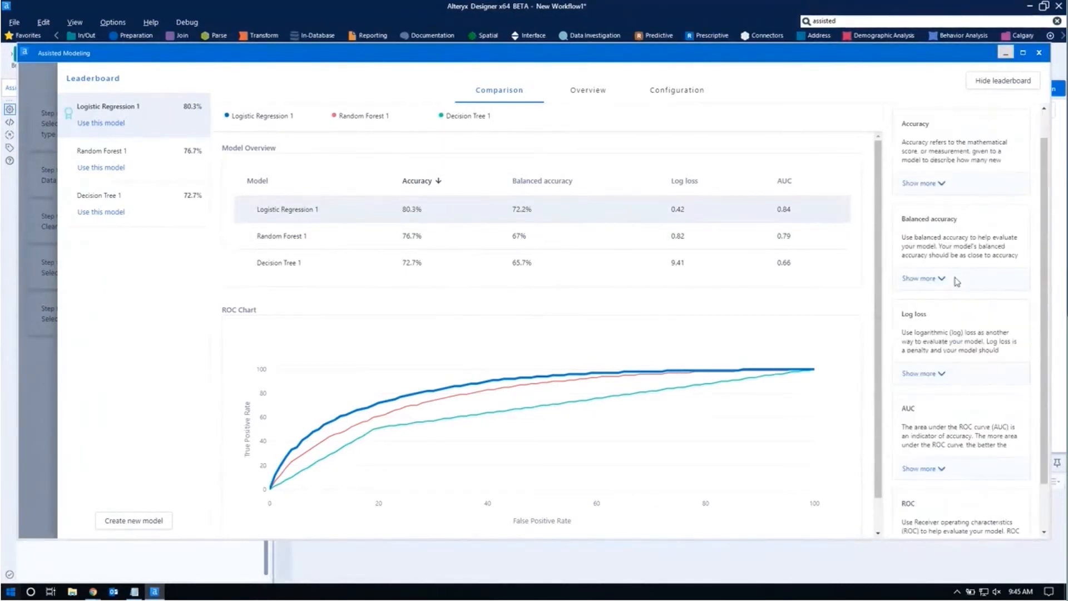
{"action": "scroll", "coordinate": [948, 264], "scroll_direction": "down", "scroll_amount": 2}
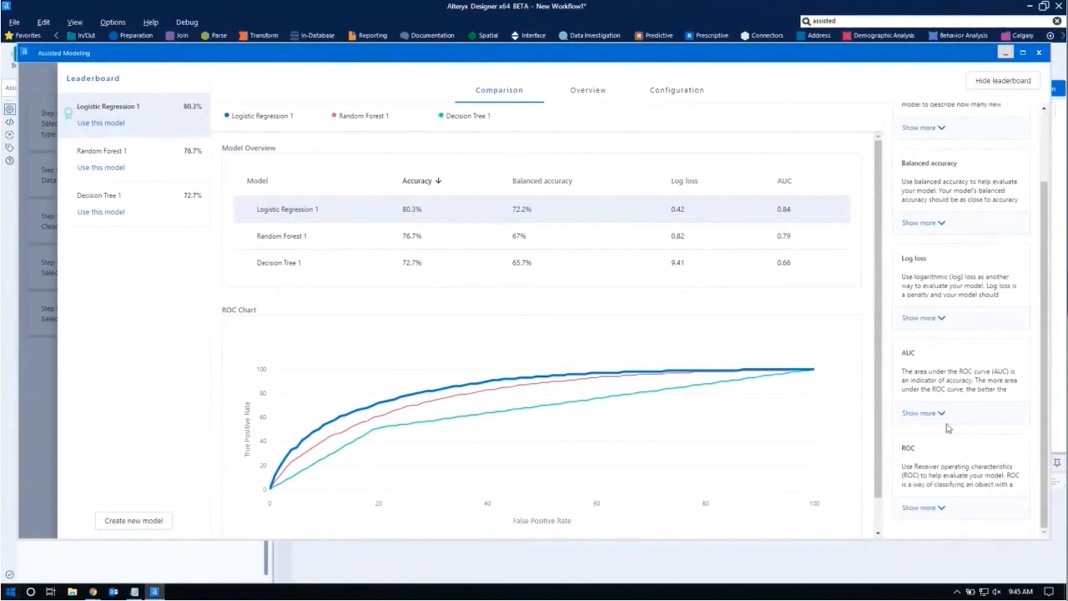
{"action": "left_click", "coordinate": [933, 412]}
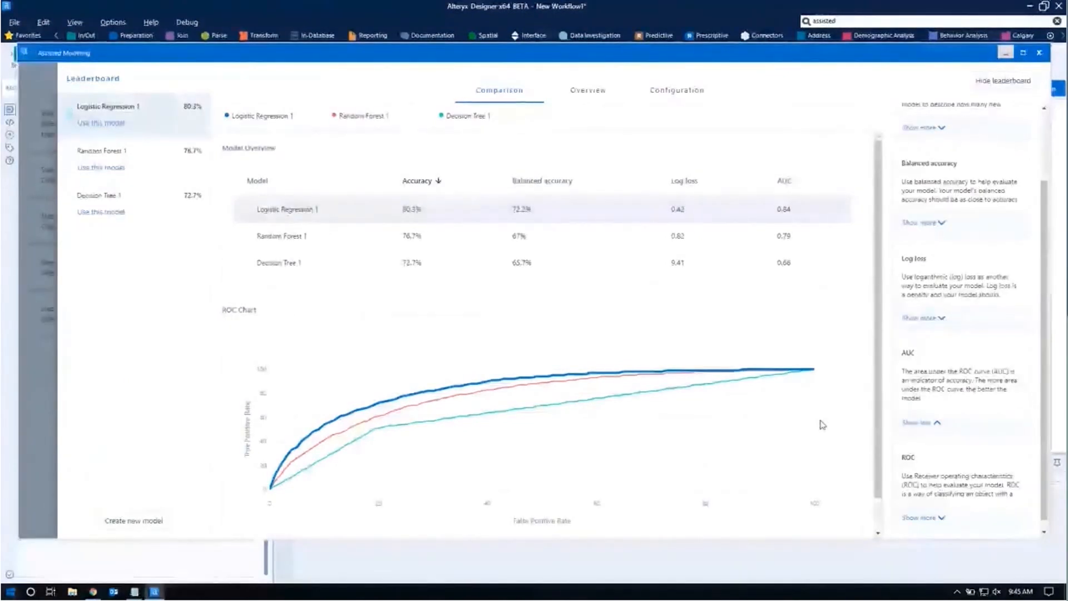
{"action": "scroll", "coordinate": [753, 407], "scroll_direction": "down", "scroll_amount": 1}
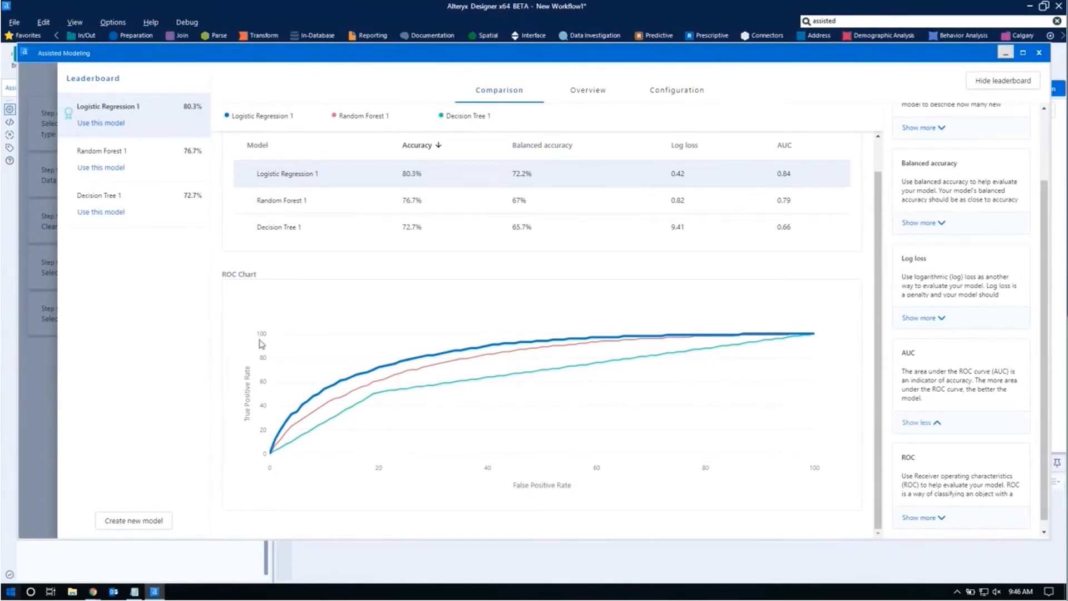
Step: Examine the three models' curves in the ROC chart against the model overview table
{"action": "mouse_move", "coordinate": [296, 424]}
{"action": "mouse_move", "coordinate": [487, 391]}
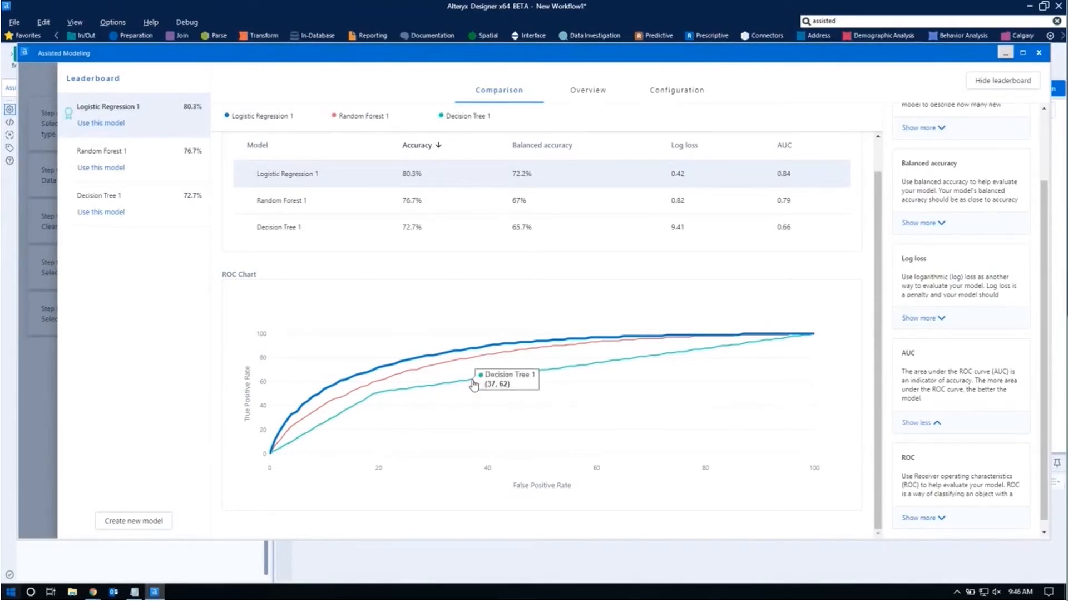
{"action": "scroll", "coordinate": [440, 362], "scroll_direction": "up", "scroll_amount": 1}
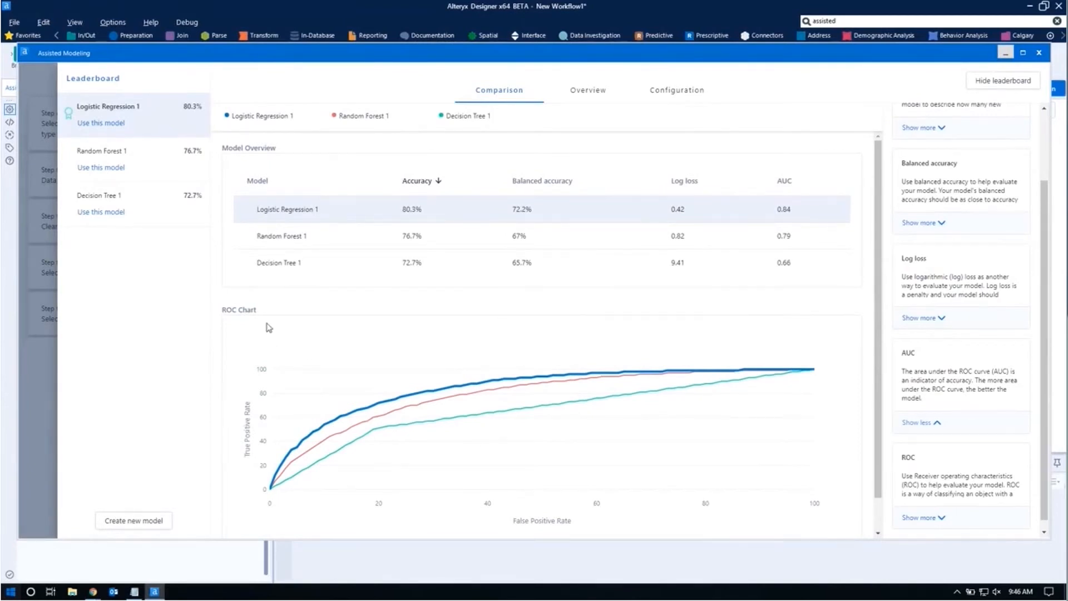
Step: Use the Logistic Regression 1 model, include the Score tool after reading its details, and export the pipeline to the canvas
{"action": "left_click", "coordinate": [112, 124]}
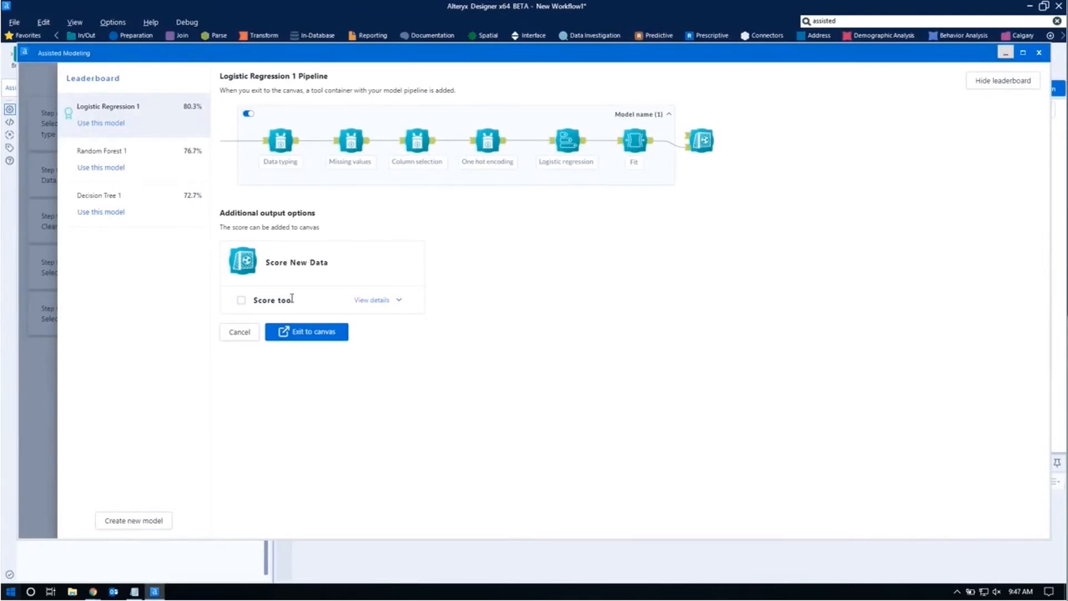
{"action": "left_click", "coordinate": [241, 300]}
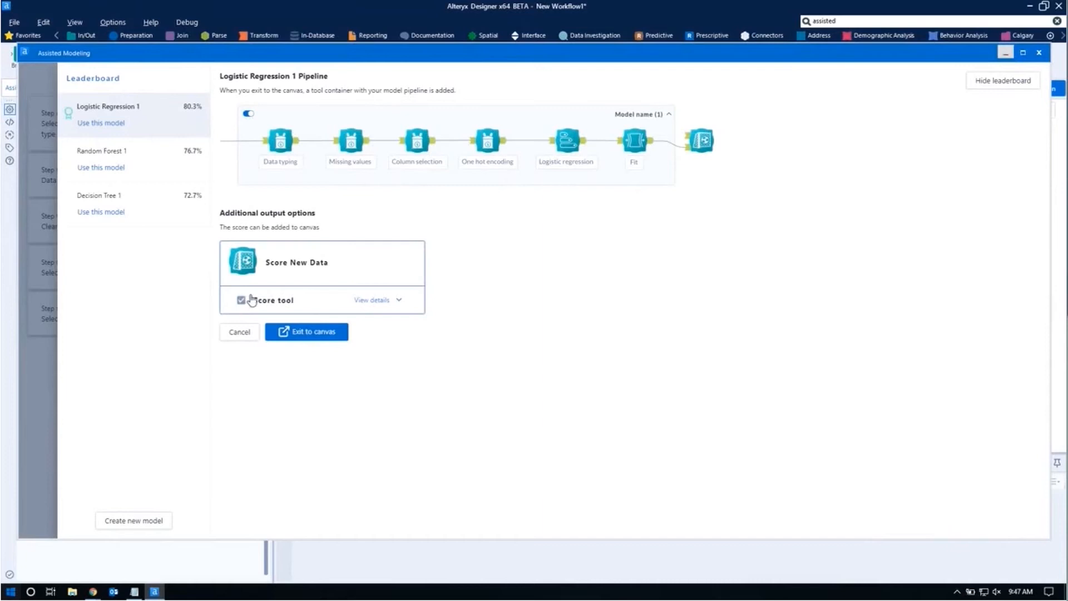
{"action": "left_click", "coordinate": [379, 303]}
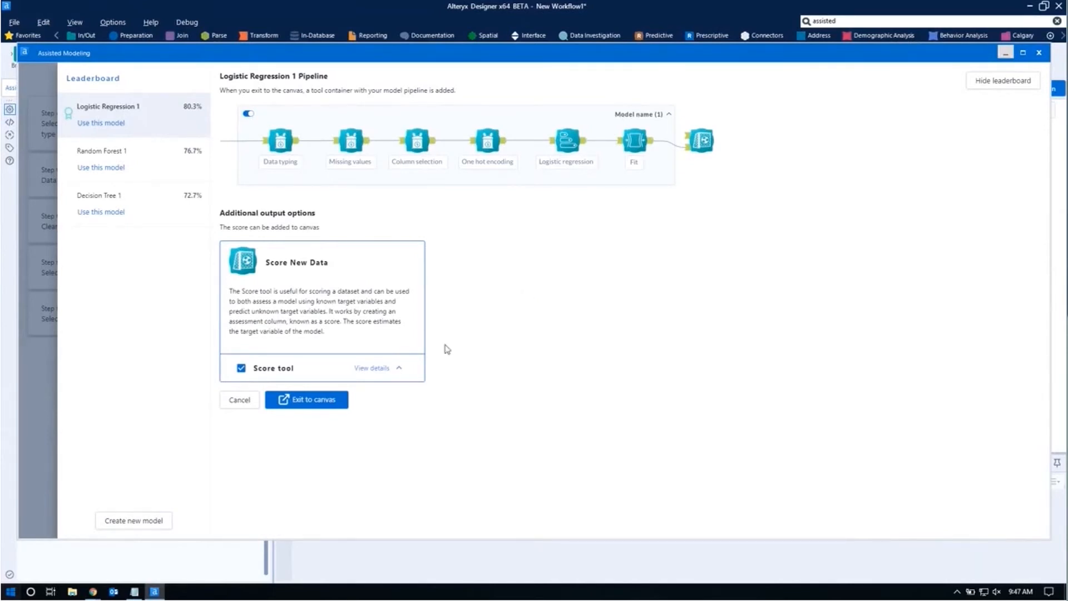
{"action": "left_click", "coordinate": [329, 405]}
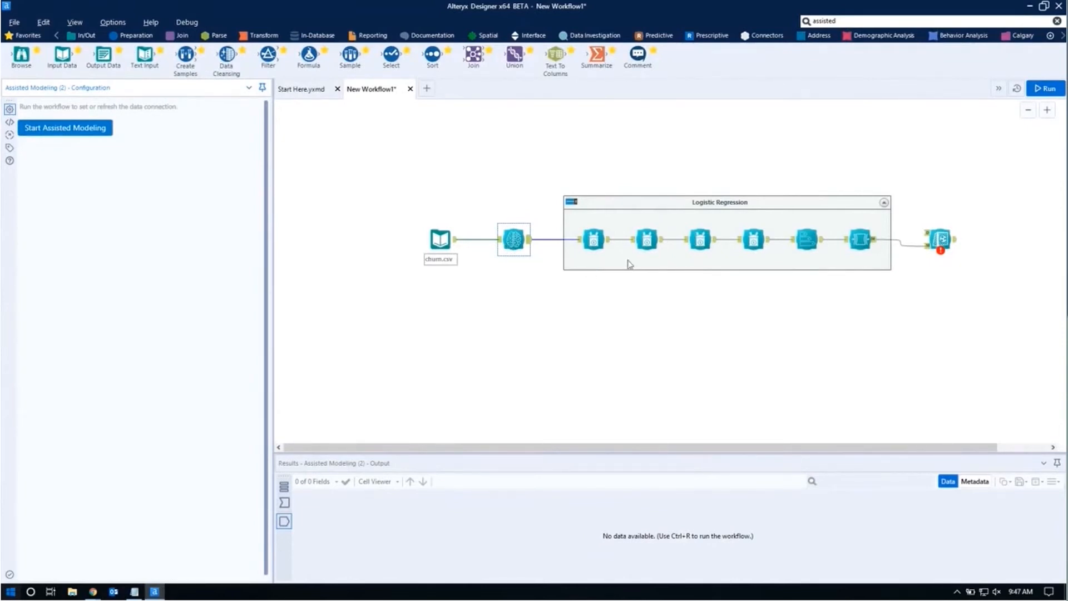
Step: Inspect the settings of each tool in the Logistic Regression container, including the classification tool's advanced parameters and the Fit tool
{"action": "left_click", "coordinate": [592, 236]}
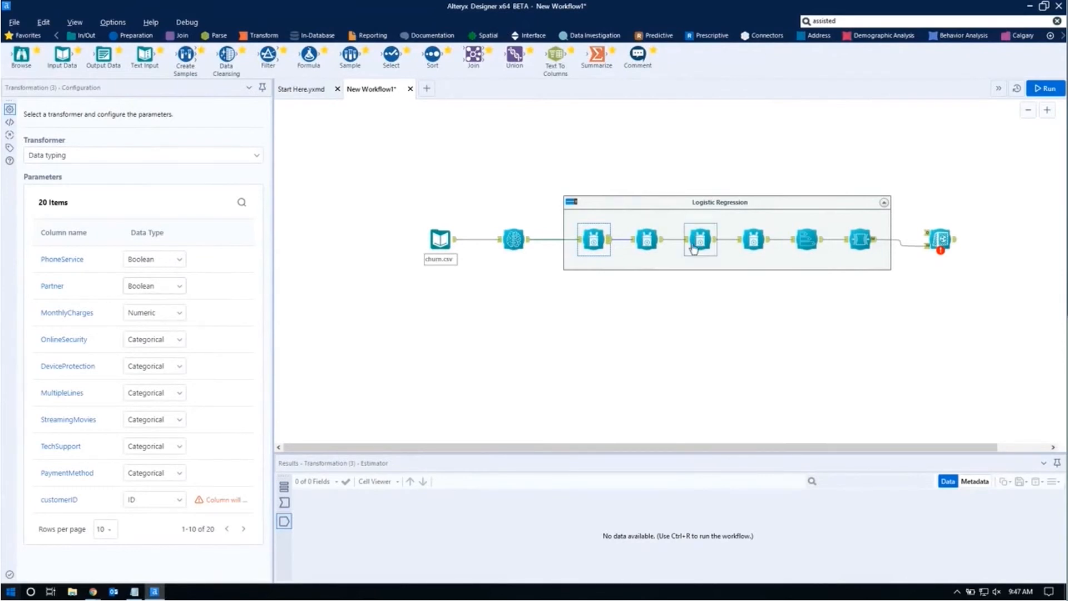
{"action": "left_click", "coordinate": [657, 236]}
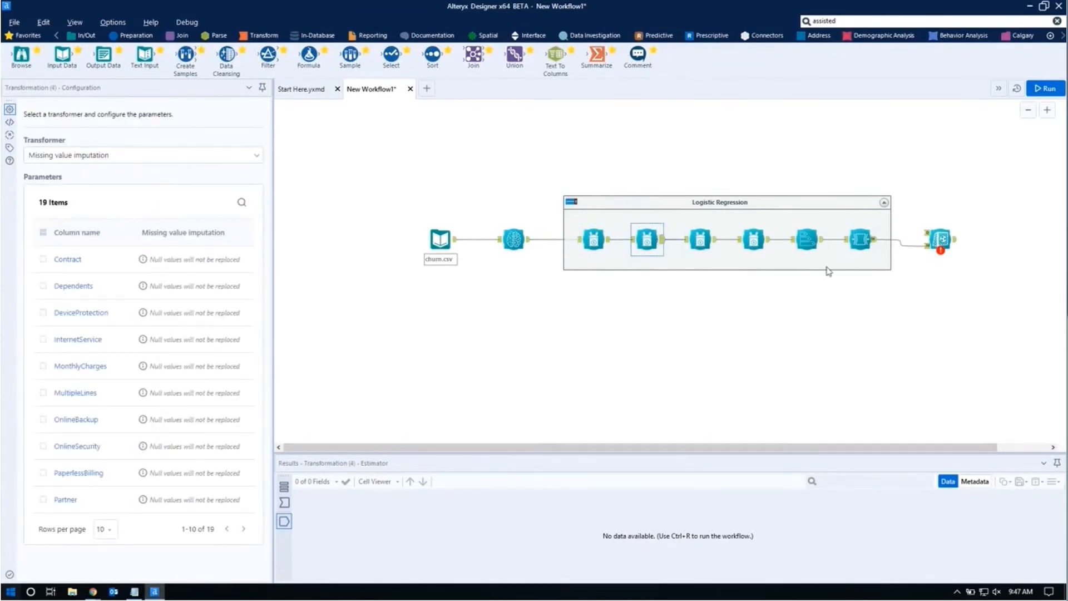
{"action": "left_click", "coordinate": [715, 246]}
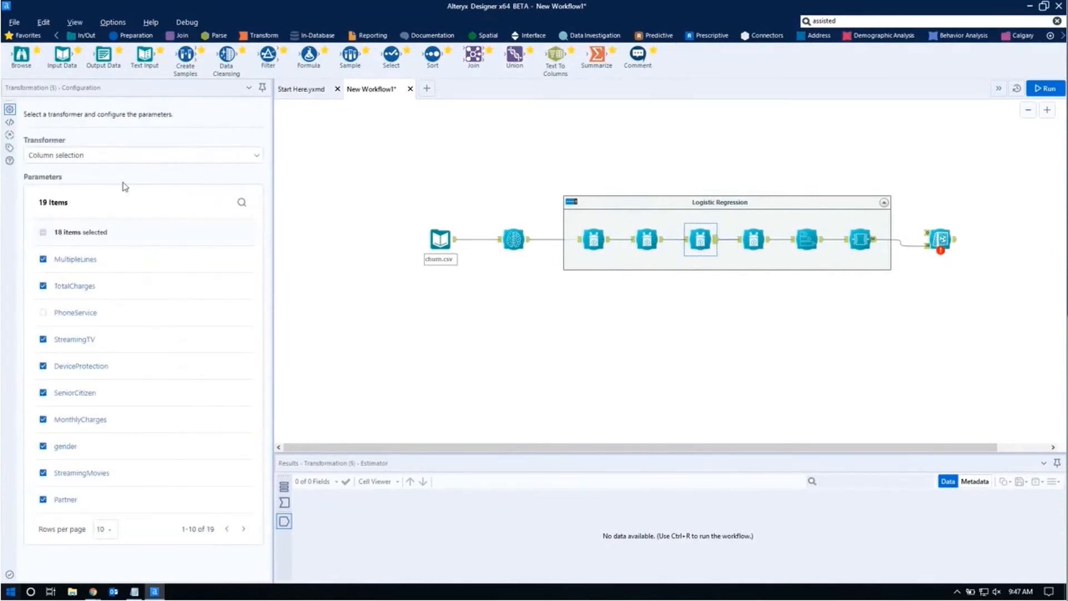
{"action": "left_click", "coordinate": [764, 251]}
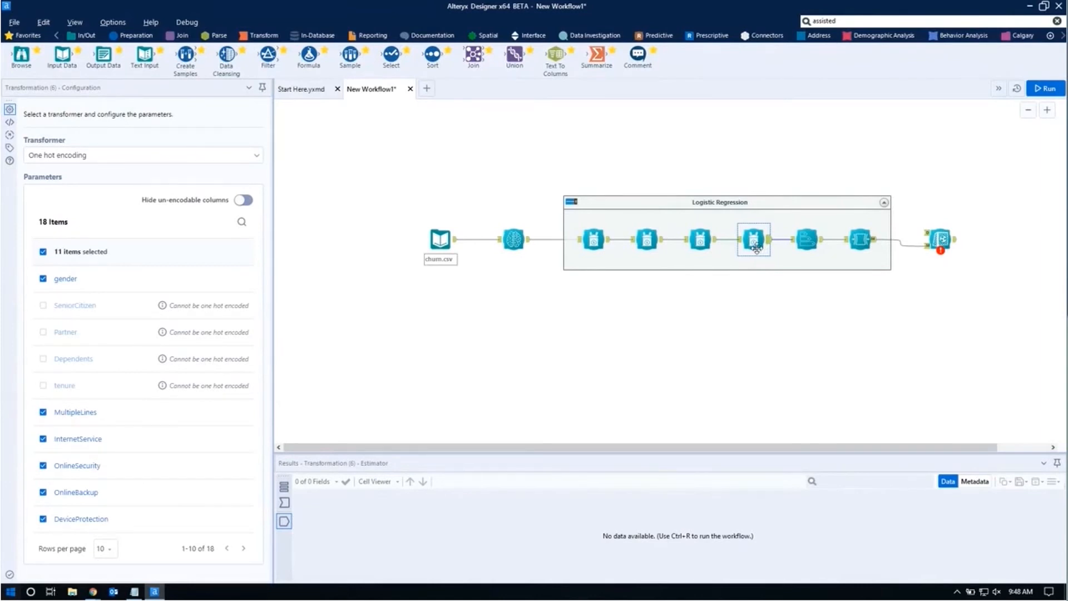
{"action": "left_click", "coordinate": [800, 248]}
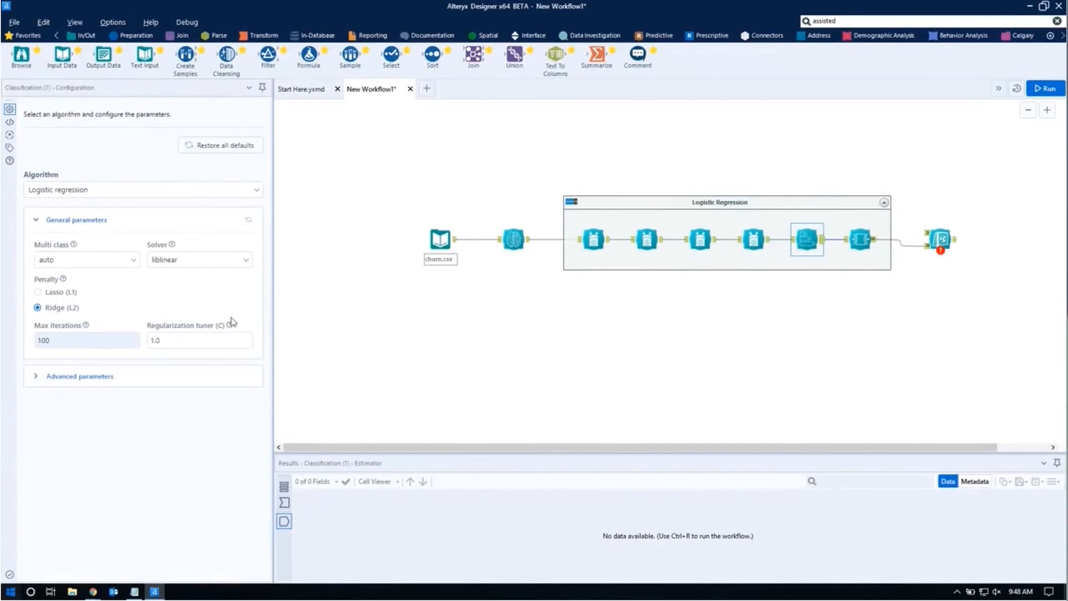
{"action": "left_click", "coordinate": [59, 384]}
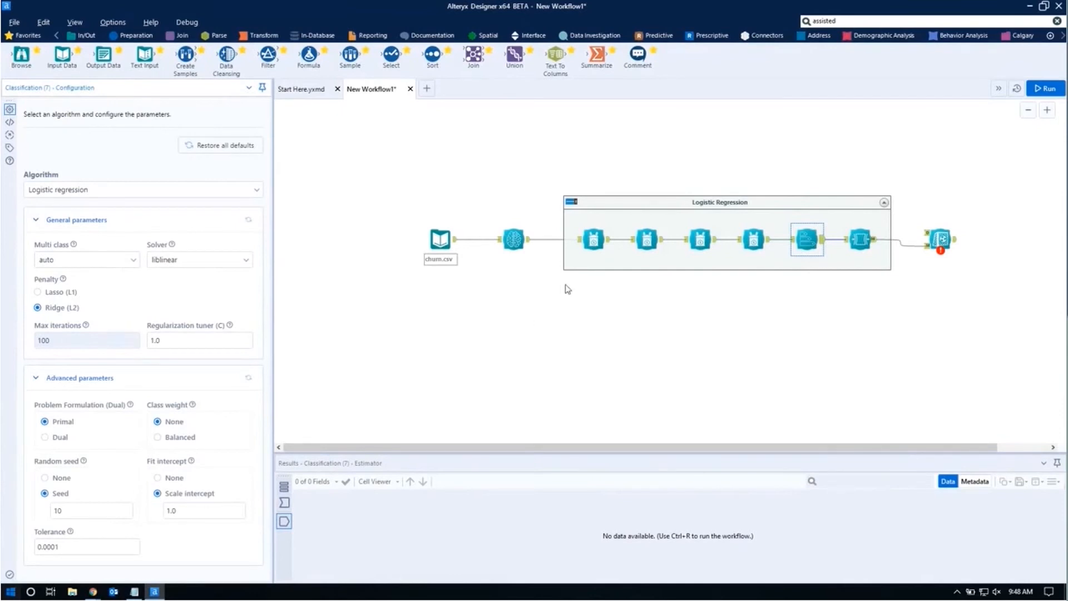
{"action": "left_click", "coordinate": [862, 240]}
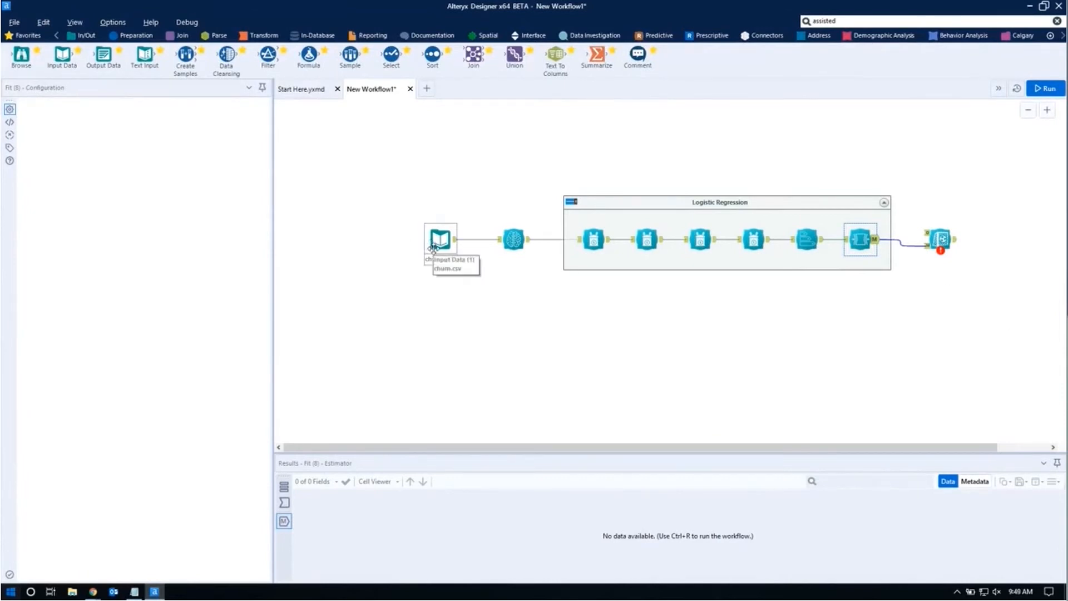
Step: Insert a Create Samples tool between churn.csv and the Assisted Modeling tool, feeding the modeling tool from the Estimation output
{"action": "left_click_drag", "start_coordinate": [422, 242], "coordinate": [383, 242]}
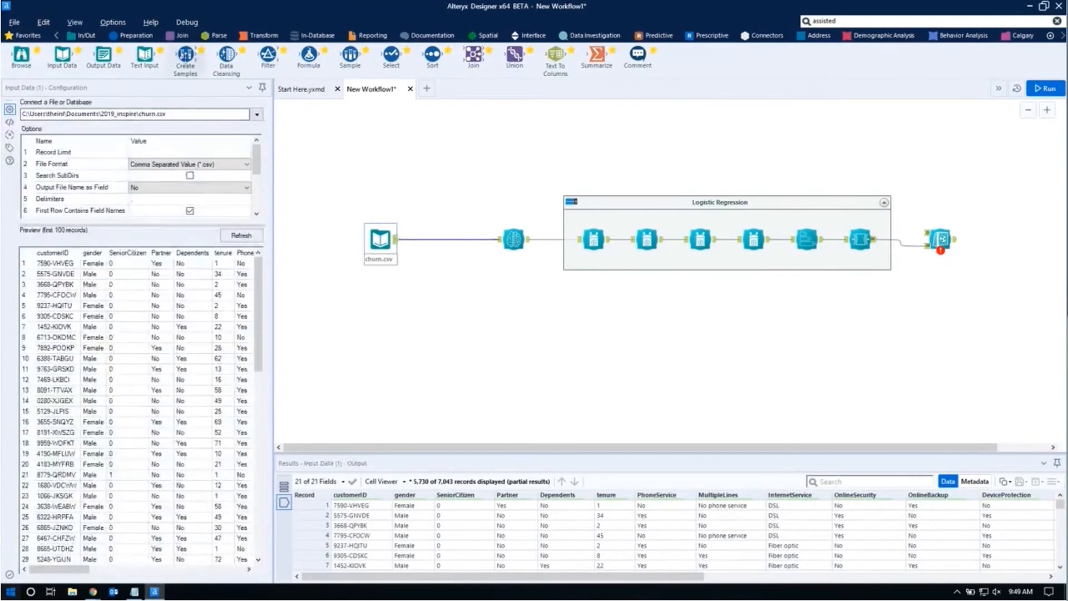
{"action": "left_click_drag", "start_coordinate": [185, 54], "coordinate": [454, 147]}
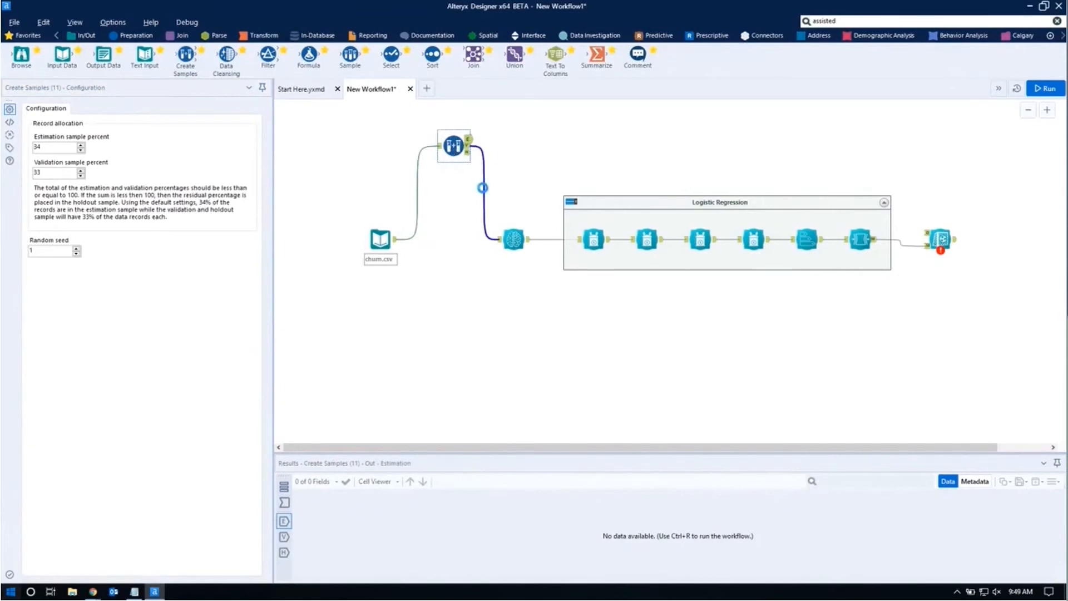
{"action": "right_click", "coordinate": [482, 188]}
{"action": "mouse_move", "coordinate": [518, 212]}
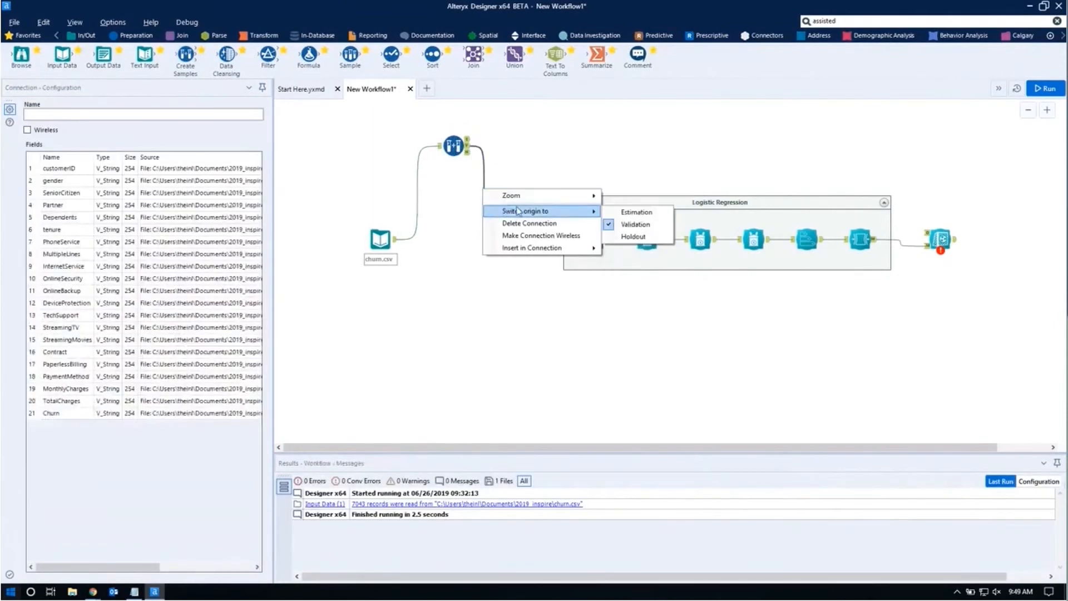
{"action": "left_click", "coordinate": [636, 212]}
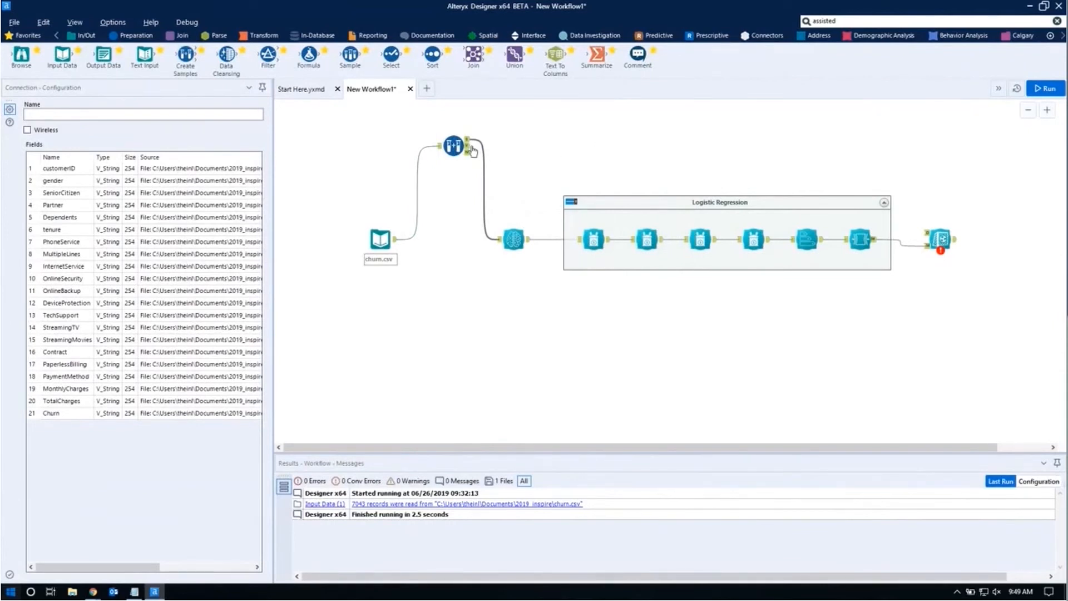
Step: Connect the Create Samples Validation output to the Score tool, set the estimation sample to 30 percent and adjust the validation sample percent
{"action": "left_click_drag", "start_coordinate": [469, 148], "coordinate": [925, 232]}
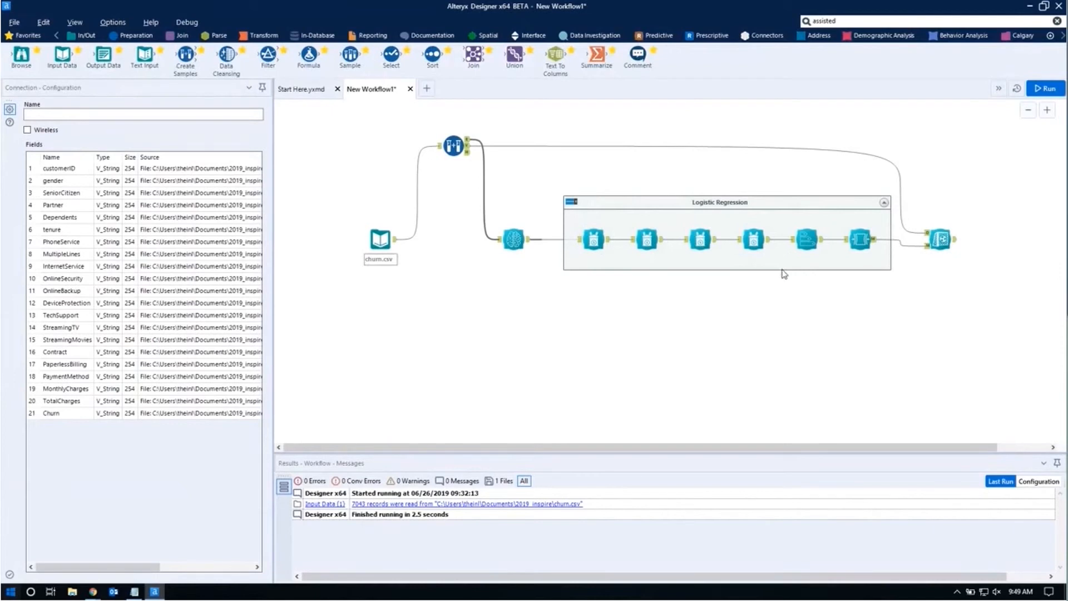
{"action": "left_click", "coordinate": [448, 150]}
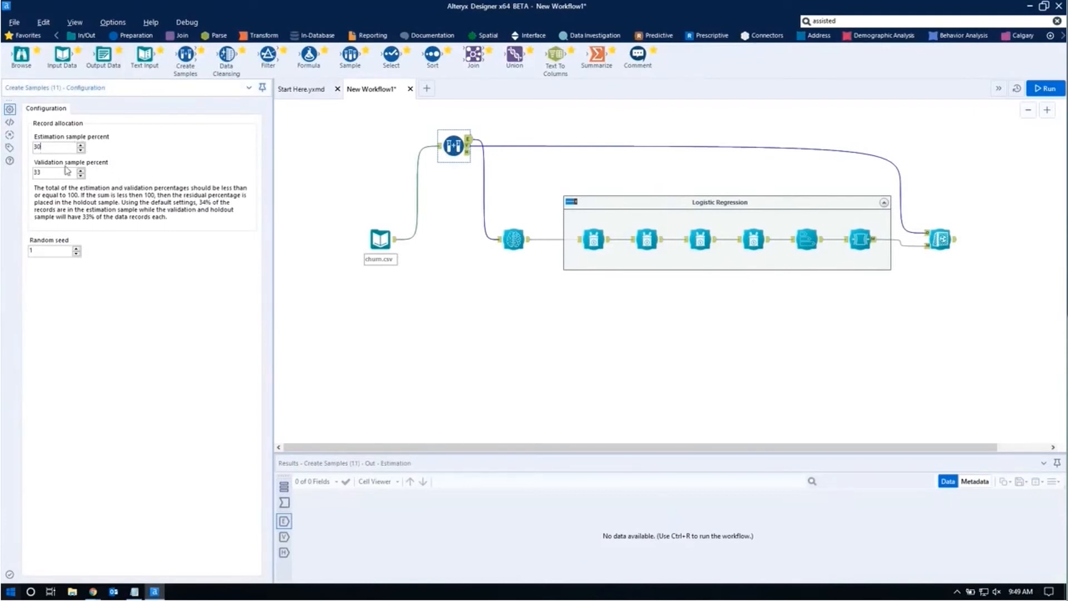
{"action": "left_click_drag", "start_coordinate": [65, 172], "coordinate": [27, 166]}
{"action": "left_click", "coordinate": [536, 336]}
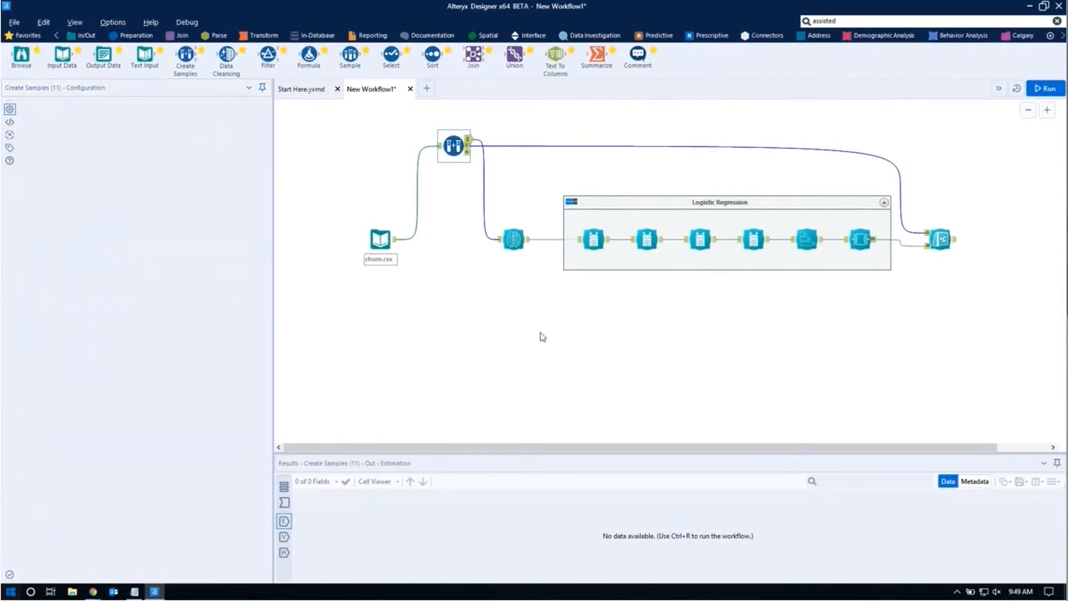
Step: Run the workflow and compare the Churn and Churn_predicted columns in the Score tool's output
{"action": "left_click", "coordinate": [1045, 90]}
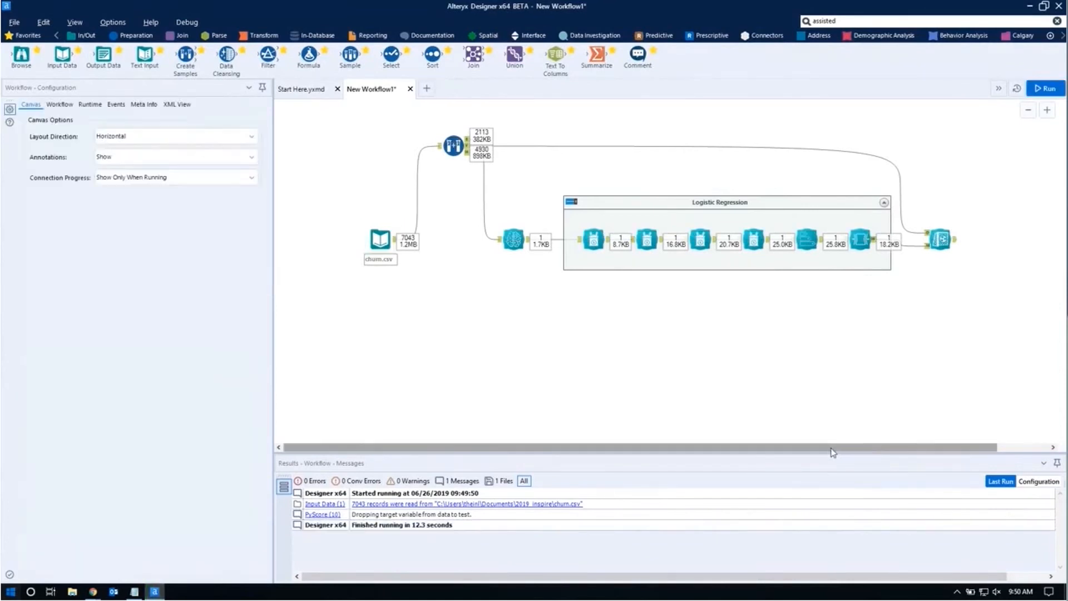
{"action": "left_click", "coordinate": [955, 245]}
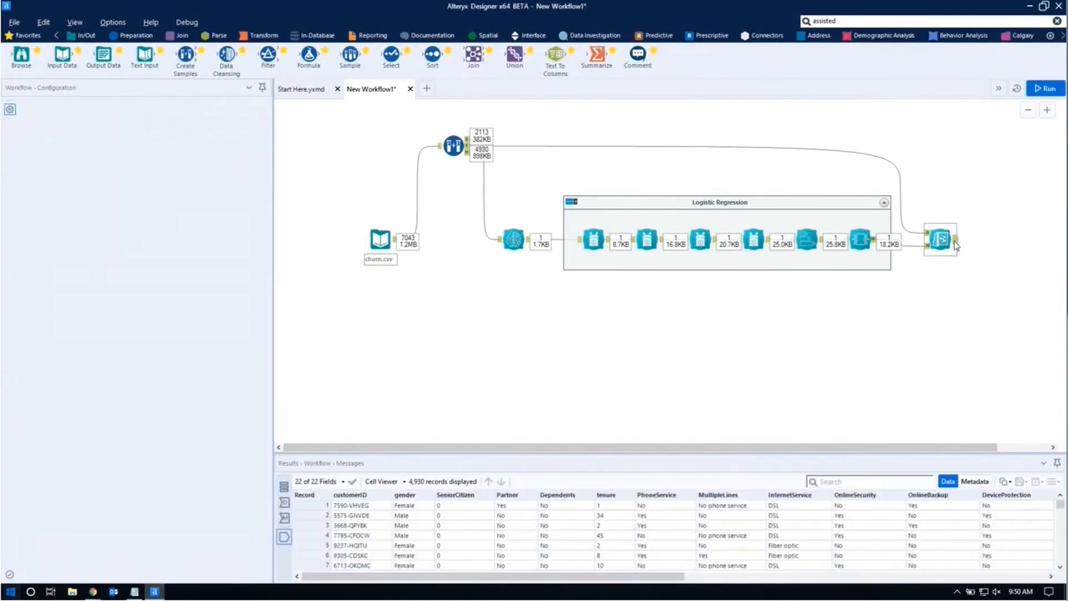
{"action": "left_click_drag", "start_coordinate": [669, 578], "coordinate": [677, 576]}
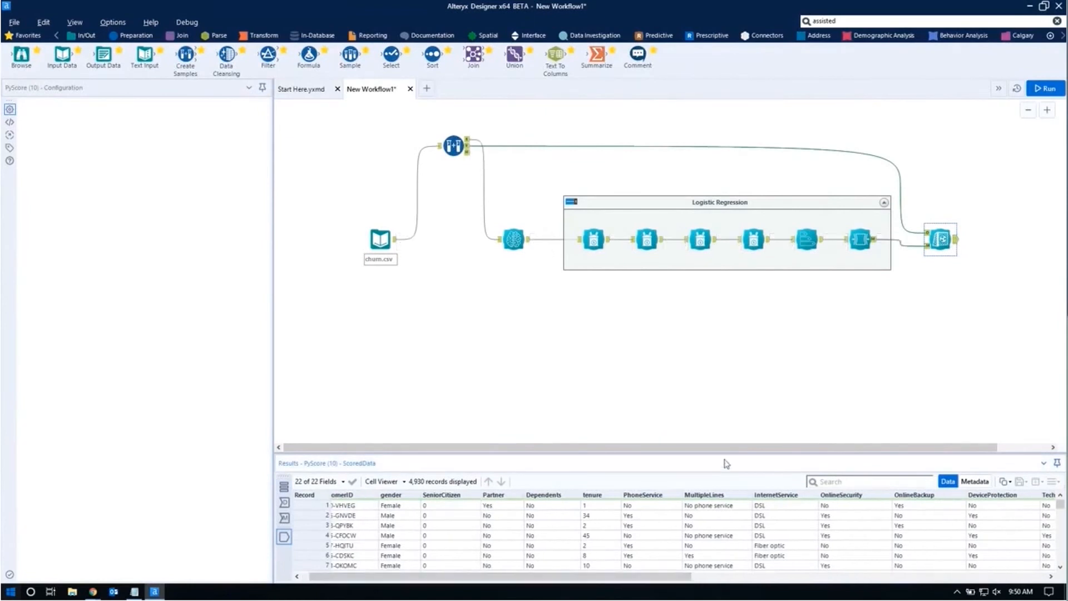
{"action": "left_click_drag", "start_coordinate": [728, 449], "coordinate": [738, 334]}
{"action": "left_click_drag", "start_coordinate": [650, 579], "coordinate": [1007, 599]}
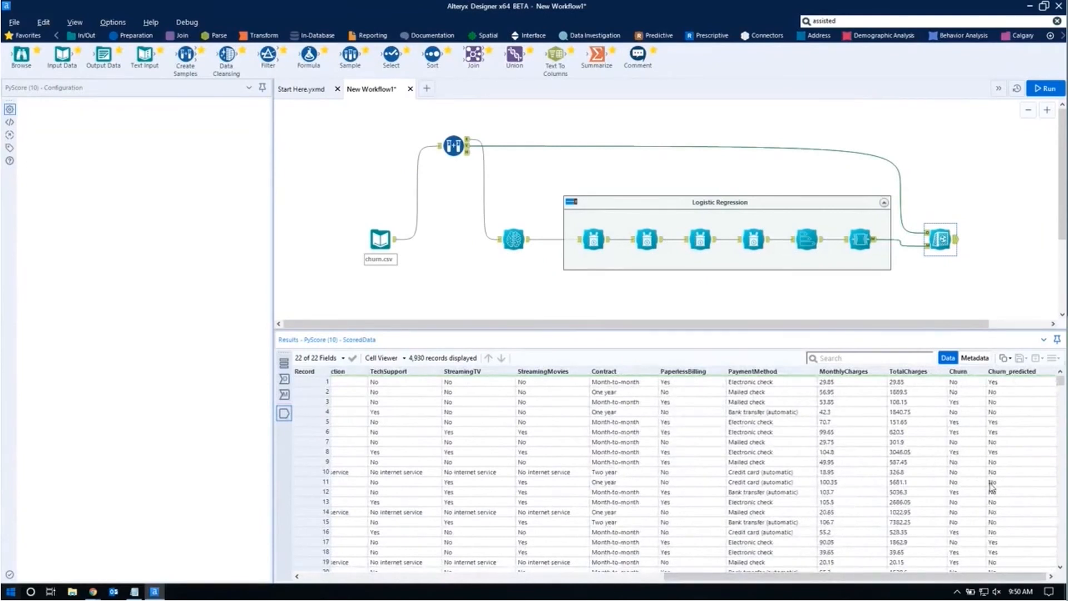
Step: Find the Formula tool and add it to the canvas, connected after the Score tool
{"action": "left_click_drag", "start_coordinate": [851, 324], "coordinate": [908, 337]}
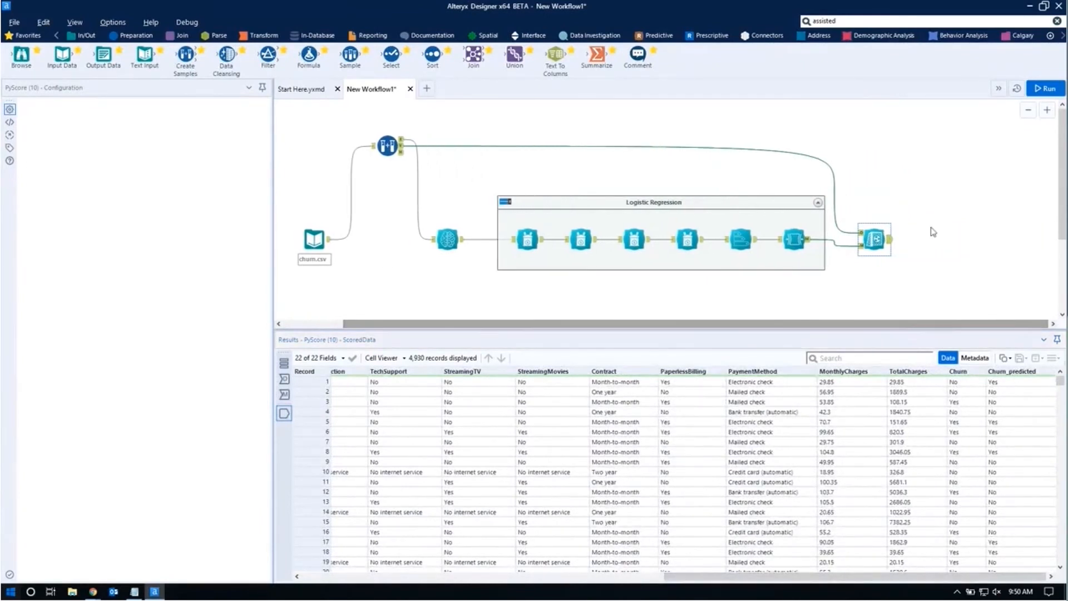
{"action": "left_click", "coordinate": [884, 23]}
{"action": "type", "text": "formula"}
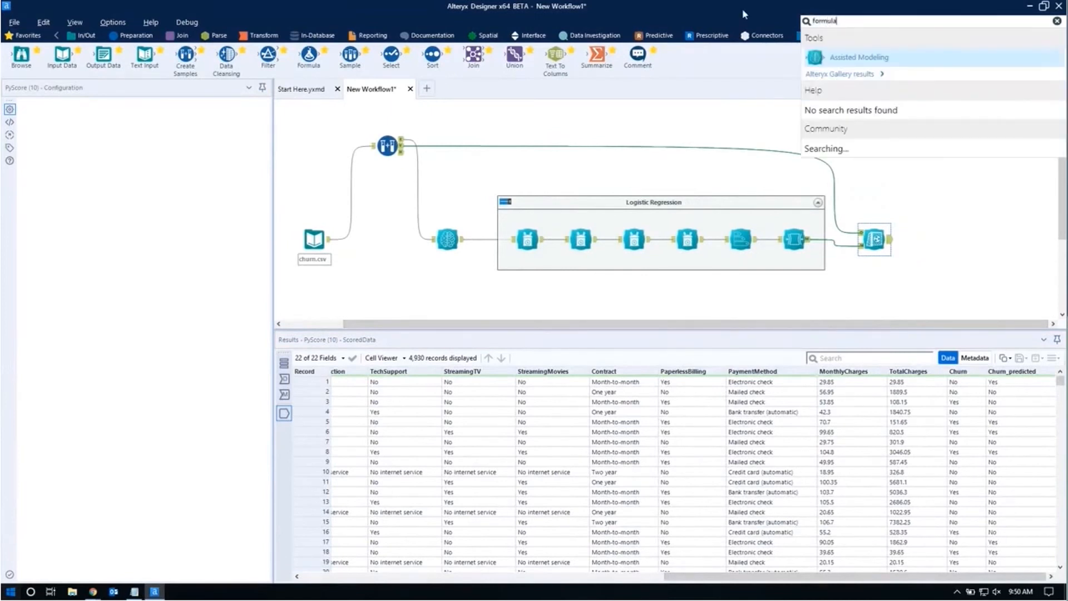
{"action": "left_click_drag", "start_coordinate": [841, 76], "coordinate": [949, 241]}
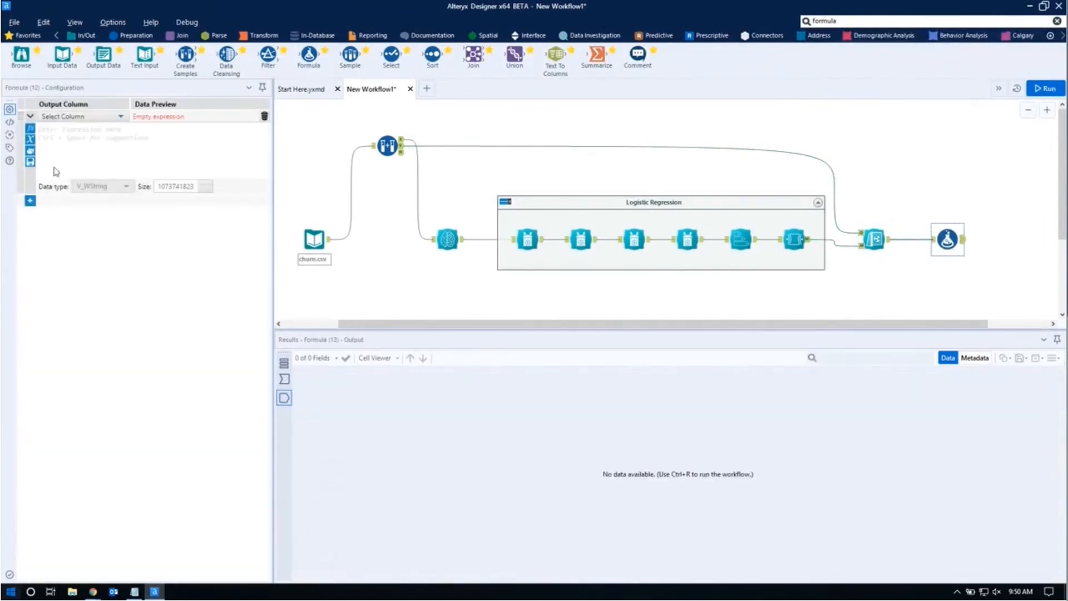
Step: Add an output column named count with the expression if [Churn] == [Churn_predicted] then 1 else 0 endif
{"action": "left_click", "coordinate": [88, 117]}
{"action": "left_click", "coordinate": [83, 131]}
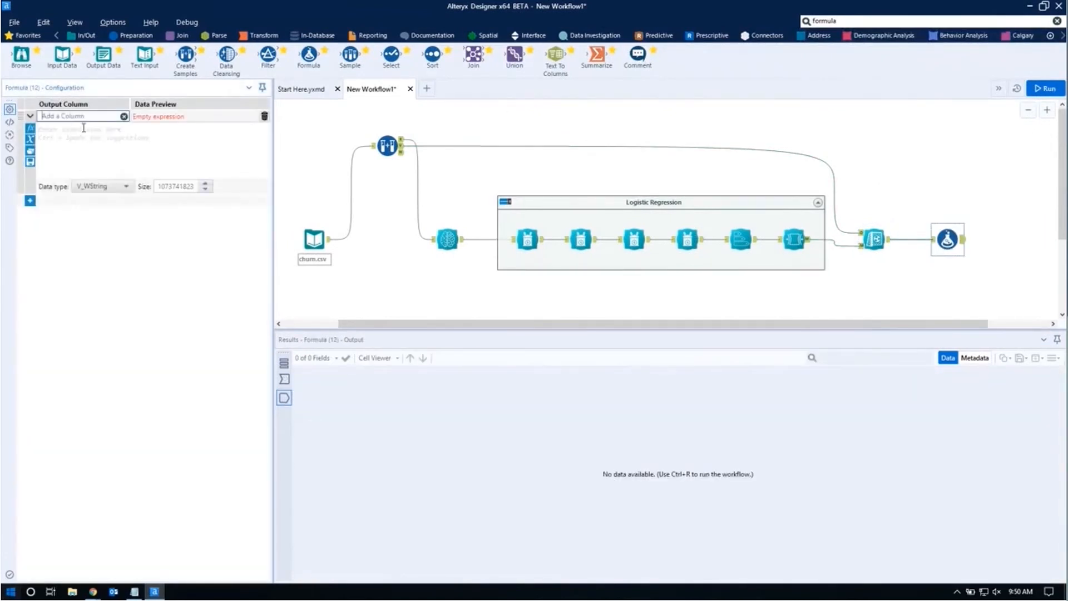
{"action": "type", "text": "count"}
{"action": "left_click", "coordinate": [103, 147]}
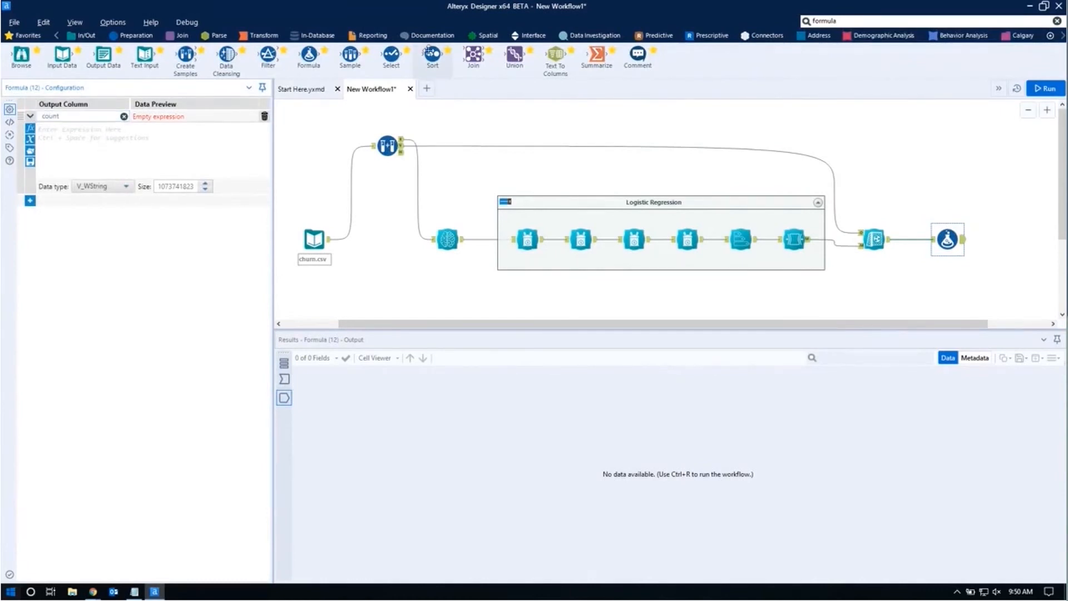
{"action": "type", "text": "if "}
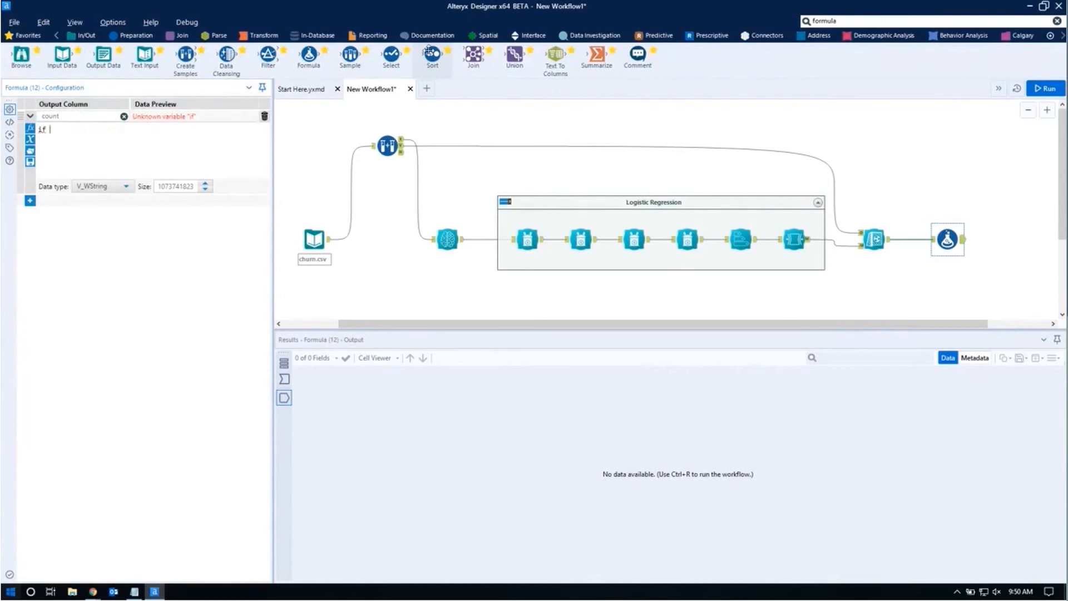
{"action": "type", "text": "[Churn]"}
{"action": "type", "text": "== ["}
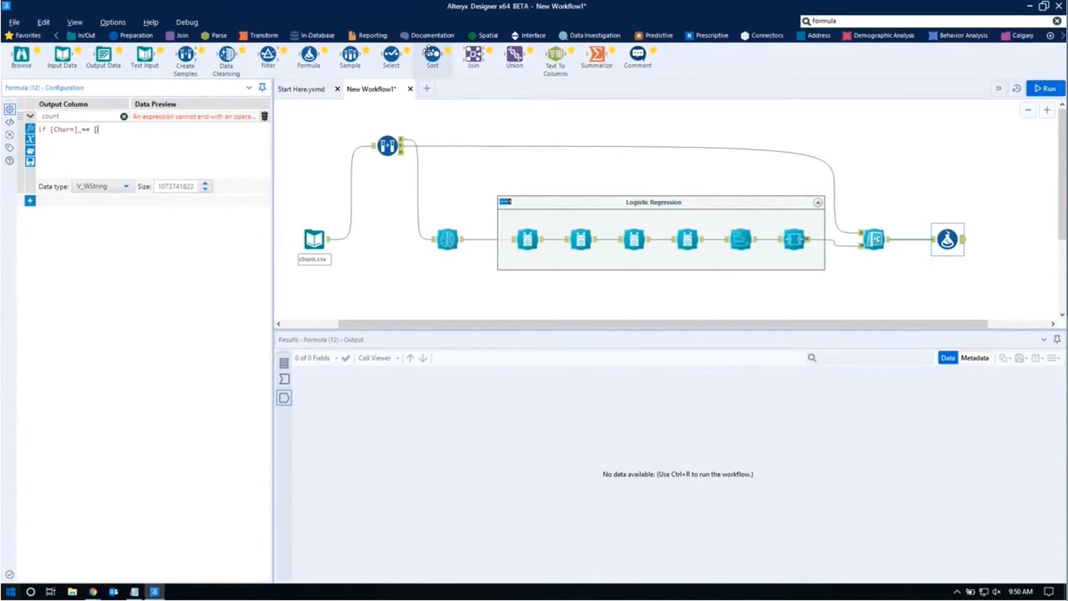
{"action": "type", "text": "chu"}
{"action": "key", "text": "Down"}
{"action": "key", "text": "Return"}
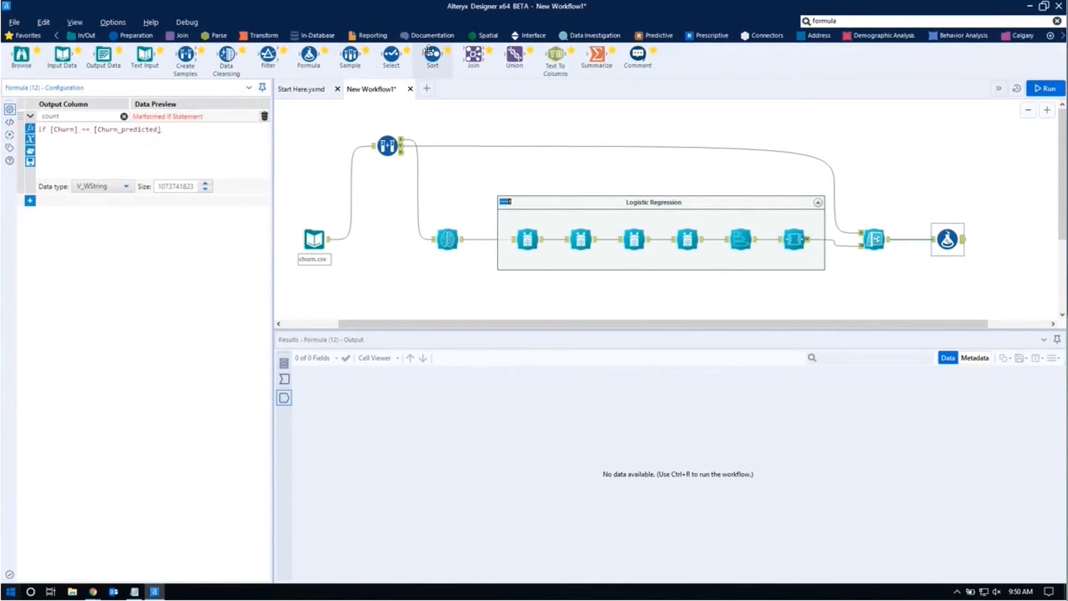
{"action": "type", "text": "then 1 else 0 e"}
{"action": "type", "text": "ndif"}
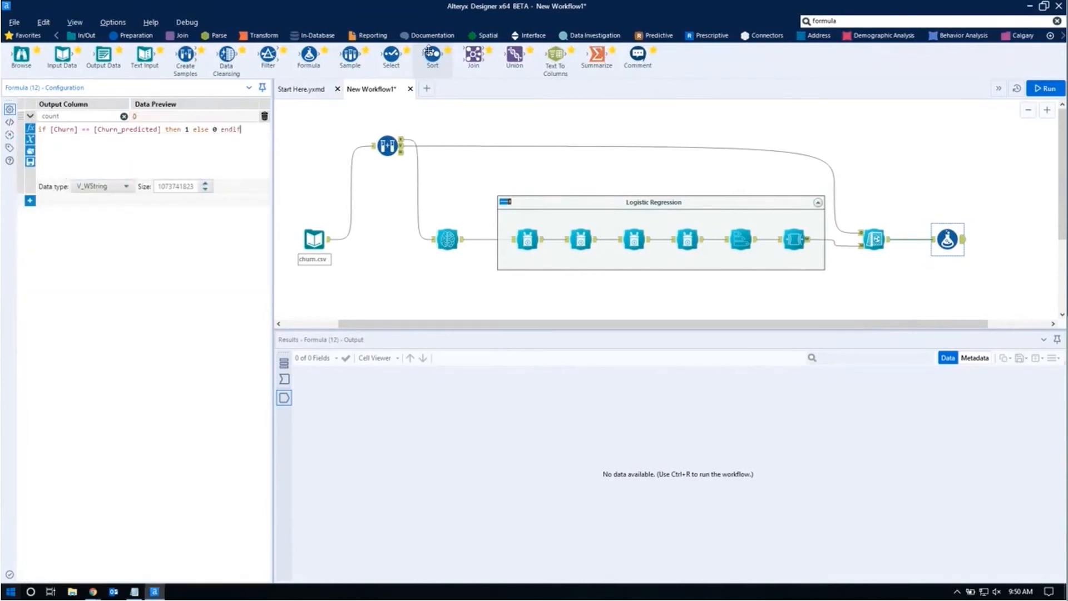
Step: Set the data type of the count output column to Double
{"action": "left_click", "coordinate": [101, 186]}
{"action": "scroll", "coordinate": [103, 250], "scroll_direction": "down", "scroll_amount": 3}
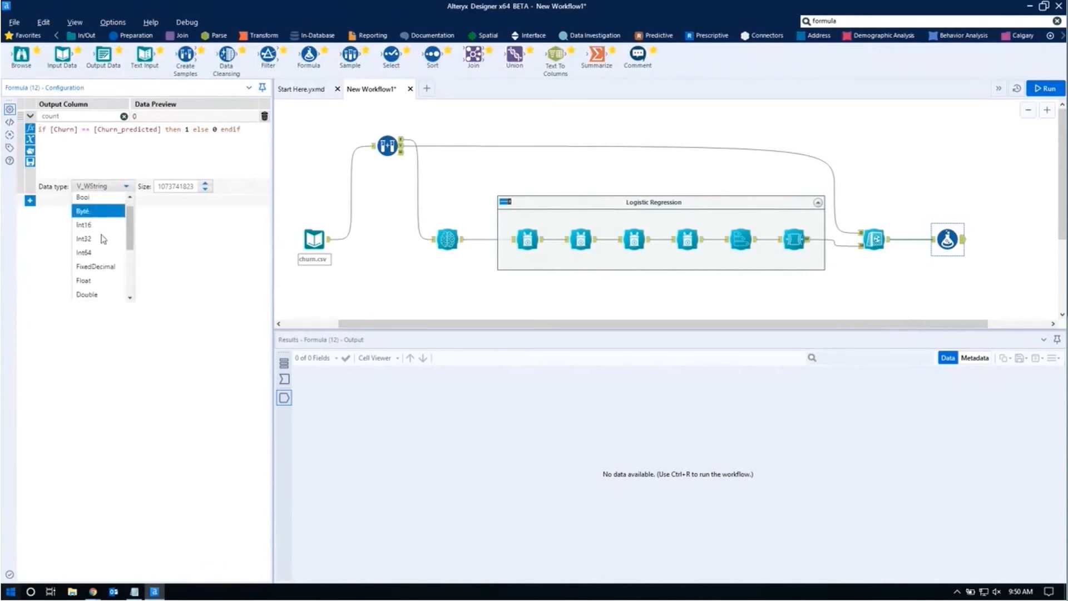
{"action": "scroll", "coordinate": [106, 267], "scroll_direction": "up", "scroll_amount": 1}
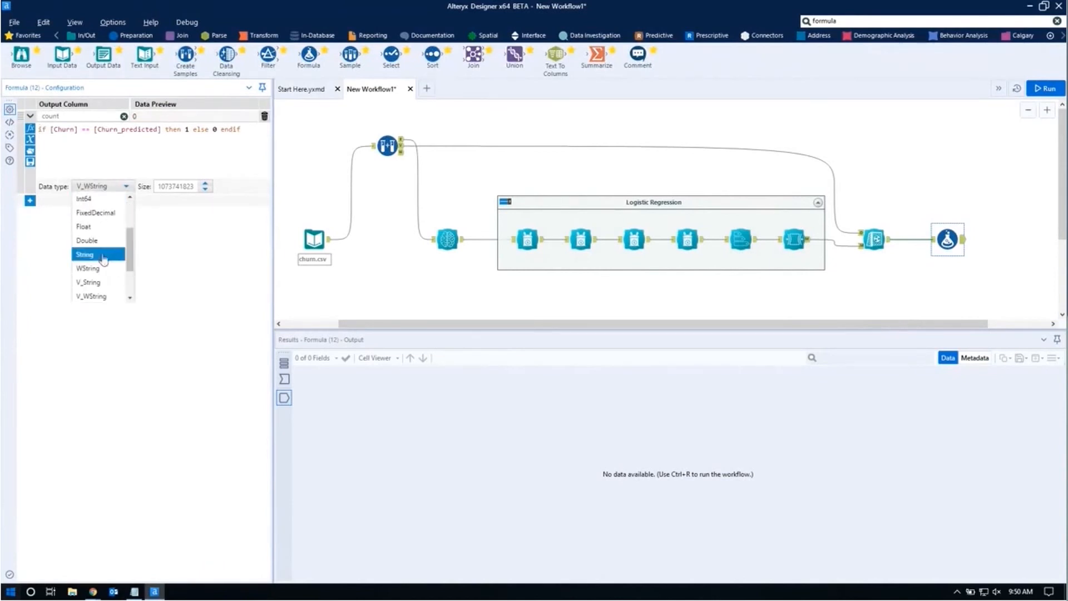
{"action": "left_click", "coordinate": [105, 243]}
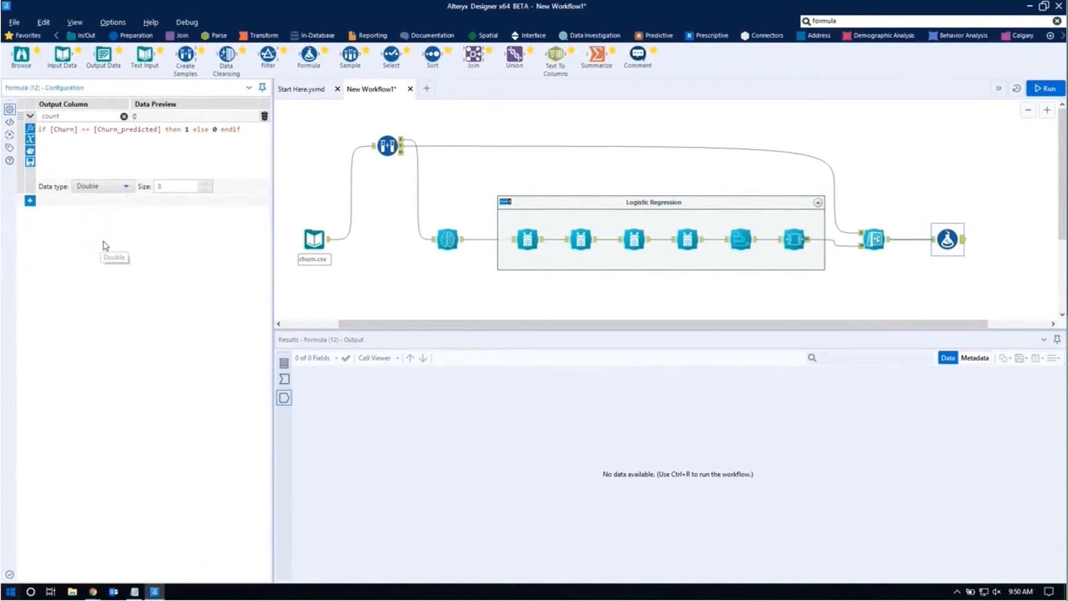
{"action": "left_click", "coordinate": [824, 301]}
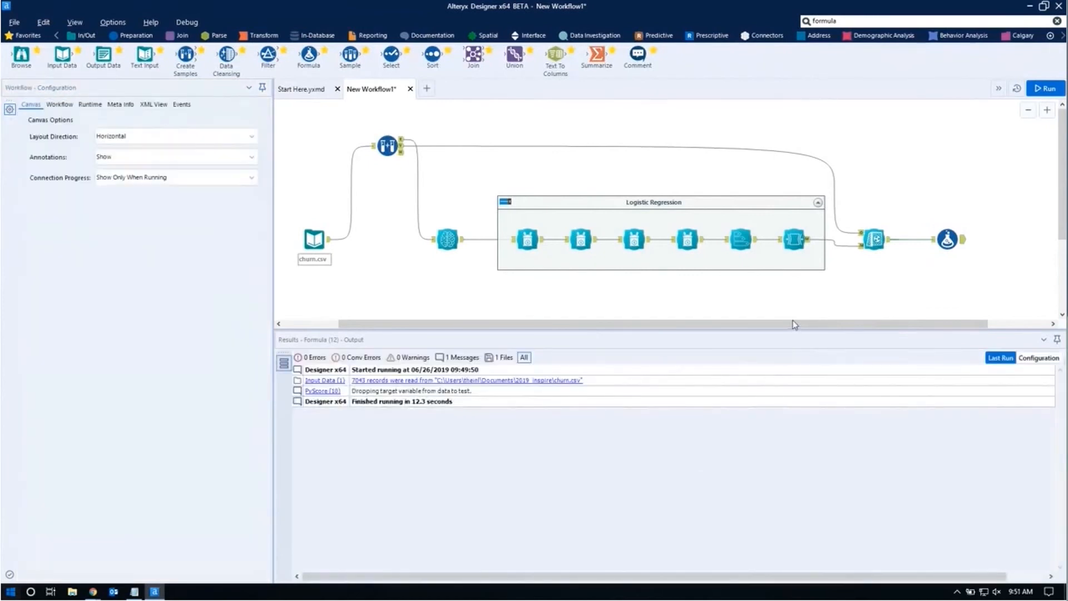
Step: Enlarge the canvas area and add a Browse tool connected after the Formula tool
{"action": "left_click_drag", "start_coordinate": [788, 329], "coordinate": [795, 443]}
{"action": "left_click", "coordinate": [948, 239]}
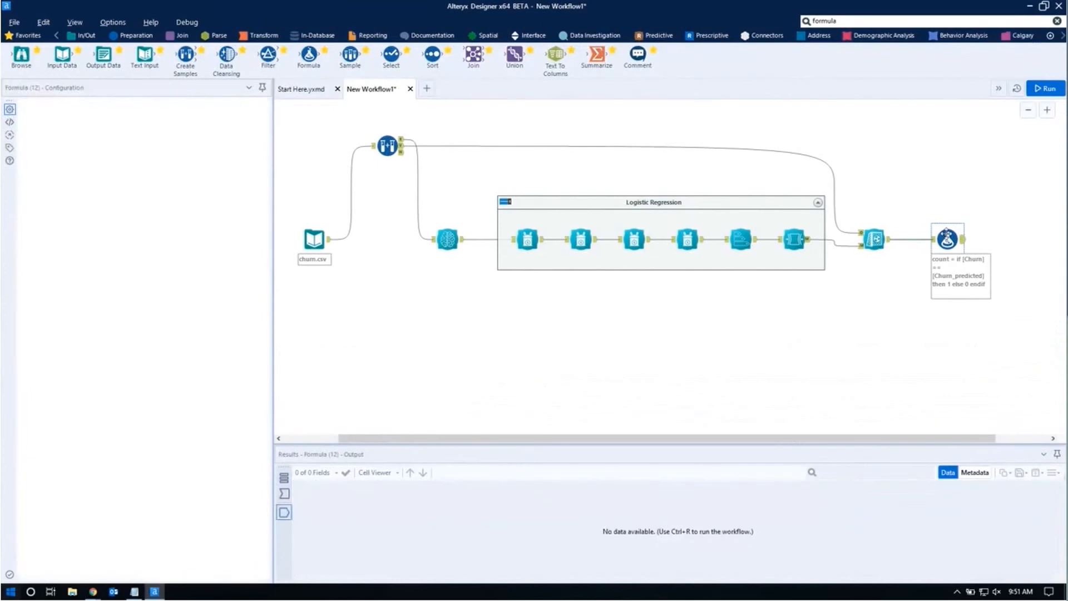
{"action": "key", "text": "ctrl+shift+b"}
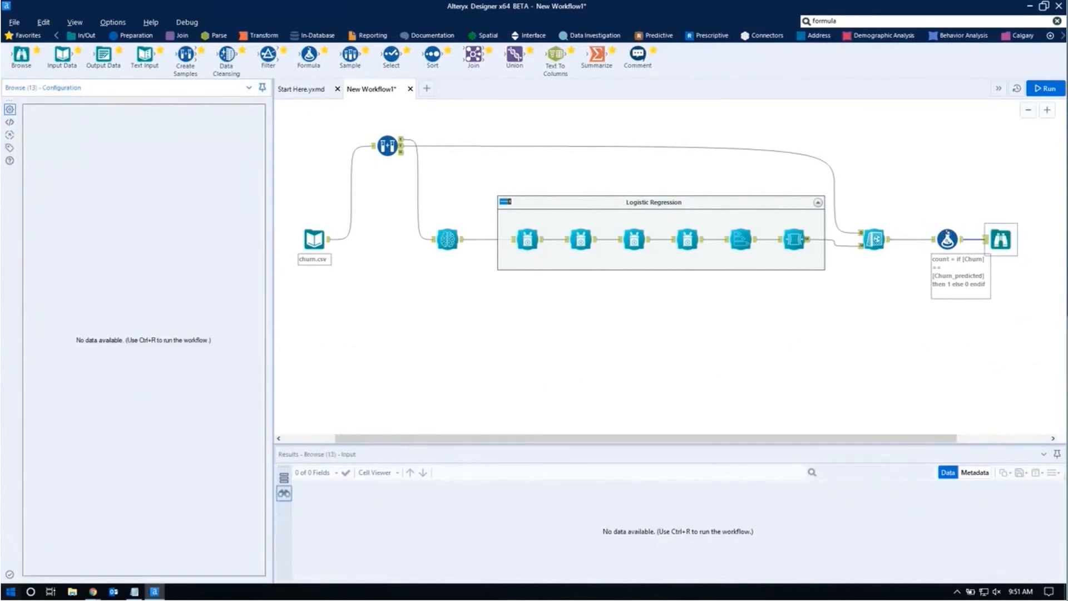
Step: Run the workflow and examine the profile statistics of the count column in the Browse tool
{"action": "left_click", "coordinate": [1055, 89]}
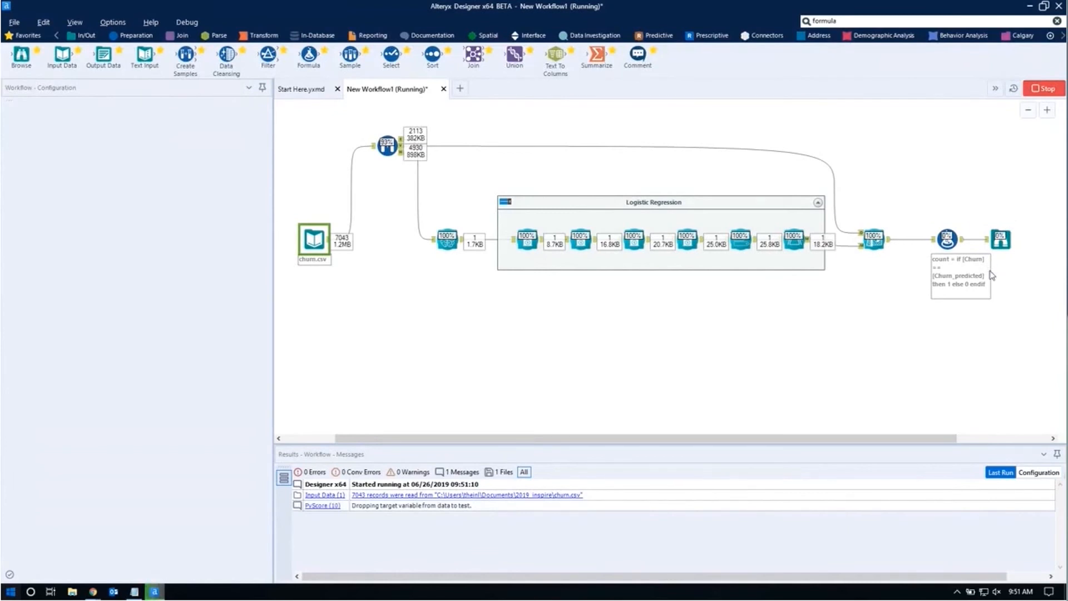
{"action": "left_click", "coordinate": [1001, 243]}
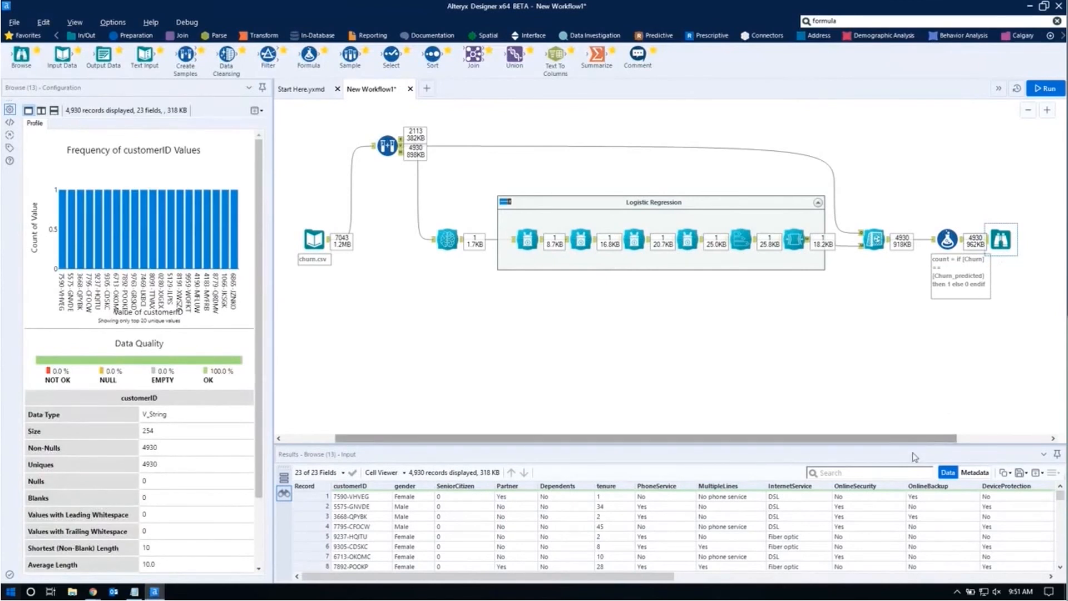
{"action": "left_click_drag", "start_coordinate": [663, 577], "coordinate": [1048, 583]}
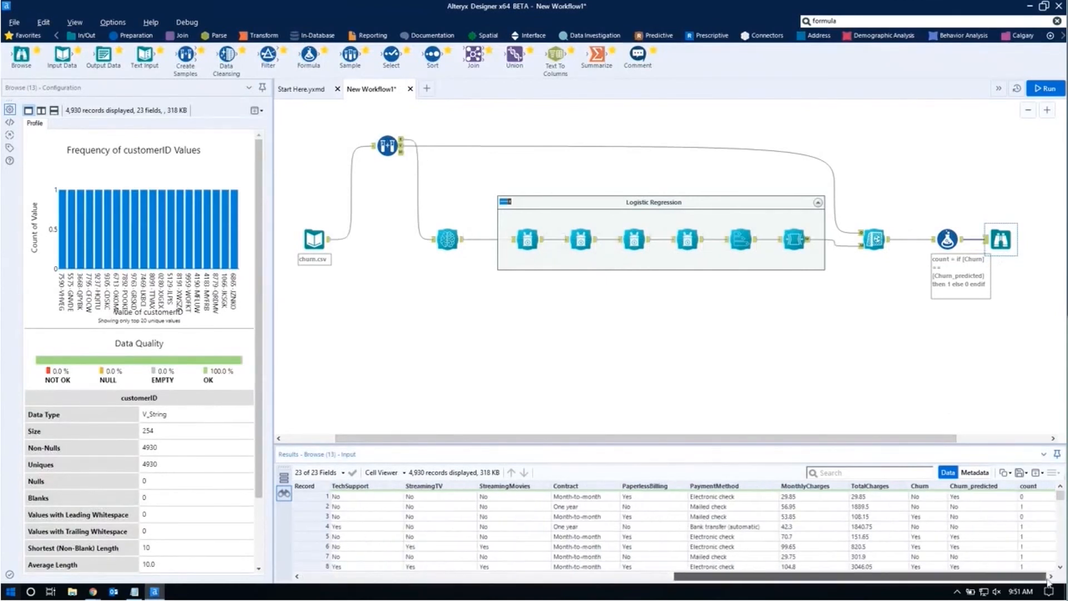
{"action": "left_click", "coordinate": [1028, 486]}
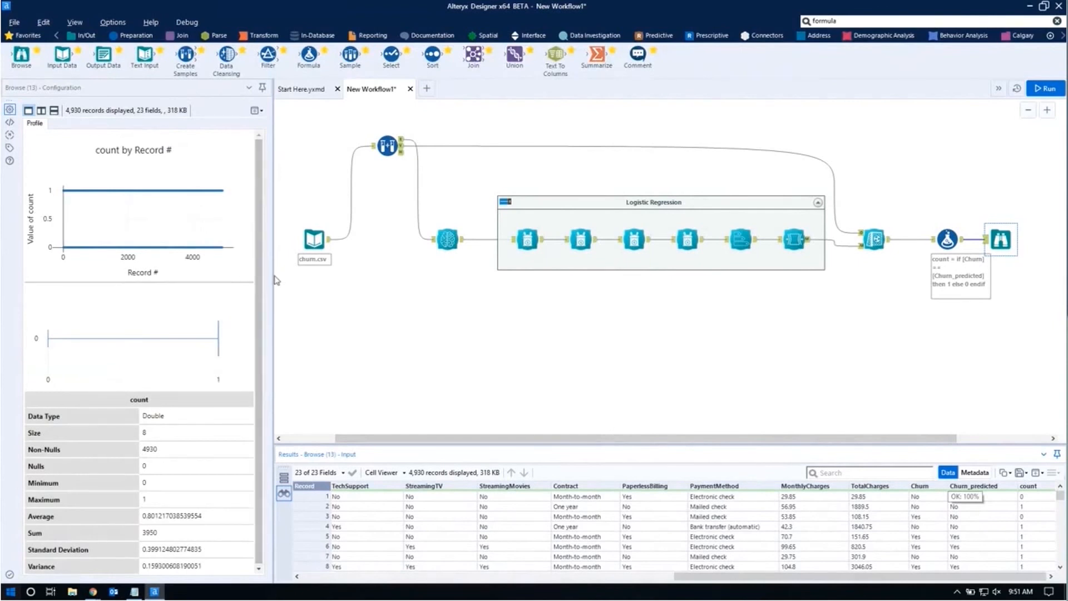
{"action": "left_click_drag", "start_coordinate": [274, 278], "coordinate": [344, 280]}
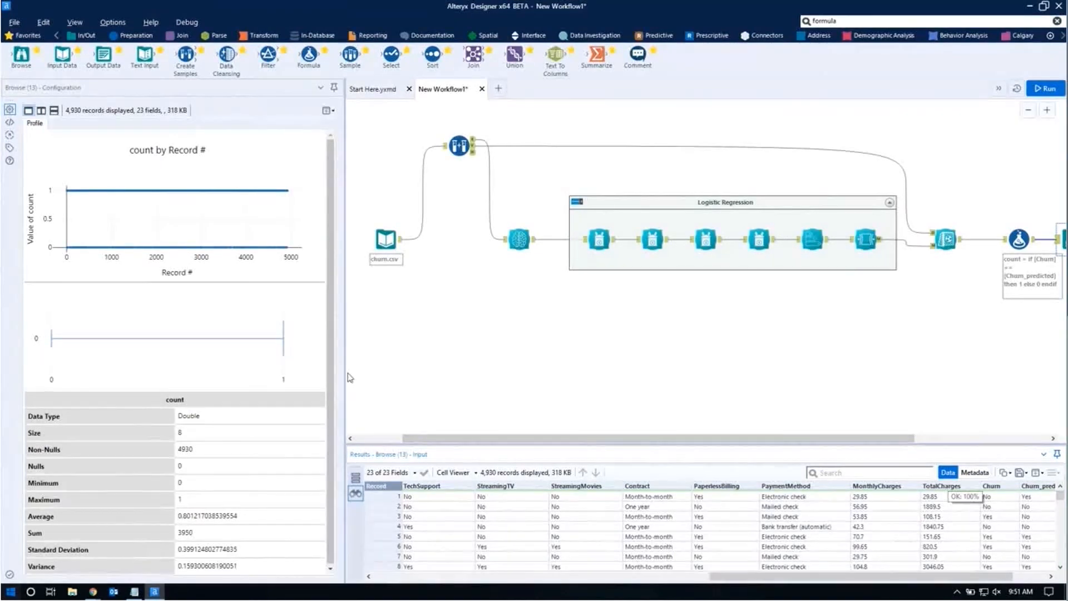
{"action": "mouse_move", "coordinate": [263, 395]}
{"action": "left_mouse_down"}
{"action": "mouse_move", "coordinate": [268, 383]}
{"action": "mouse_move", "coordinate": [258, 384]}
{"action": "left_mouse_up"}
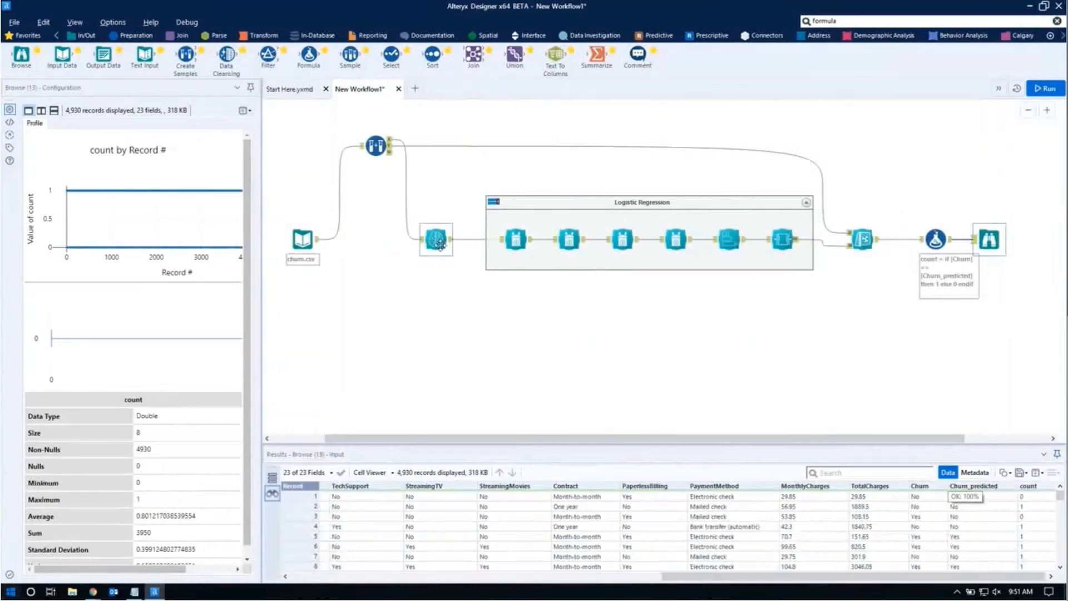
Step: Export the Random Forest 1 pipeline from the Assisted Modeling leaderboard to the canvas, including the Score tool
{"action": "left_click", "coordinate": [435, 239]}
{"action": "left_click", "coordinate": [47, 128]}
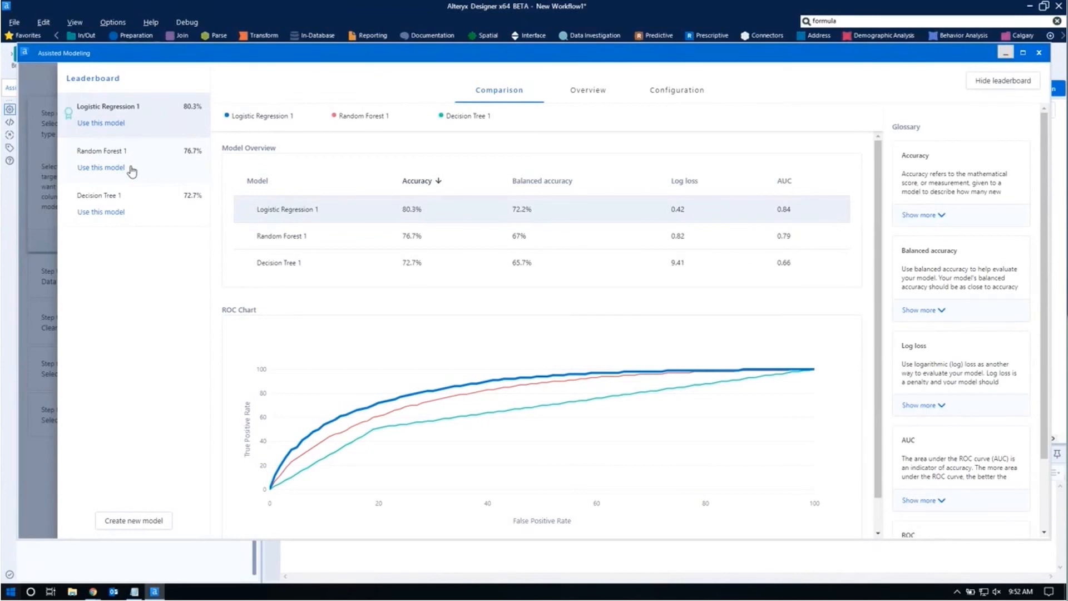
{"action": "left_click", "coordinate": [112, 173]}
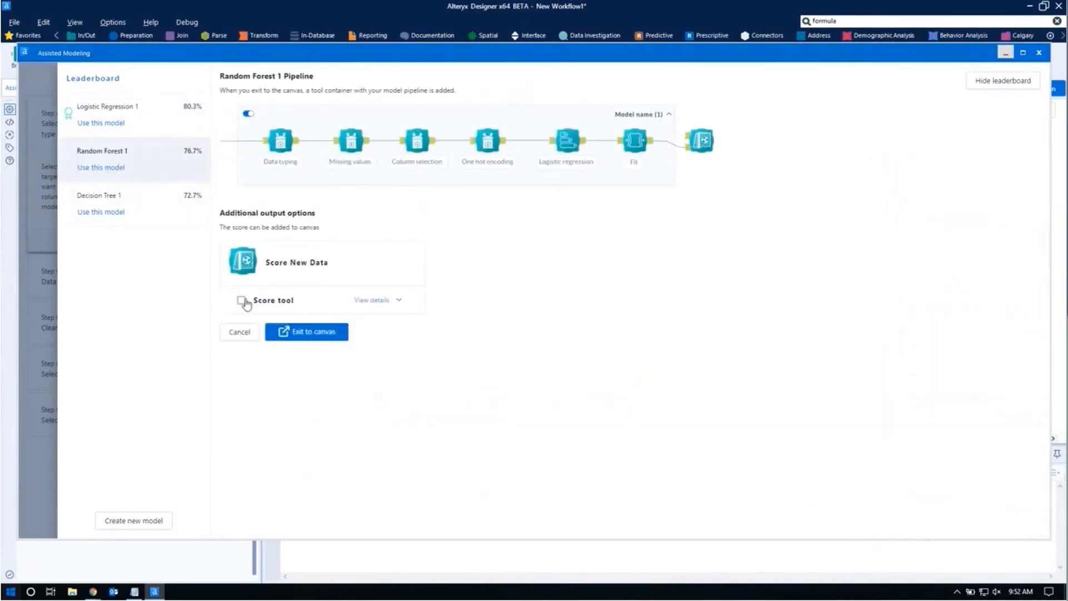
{"action": "left_click", "coordinate": [241, 301]}
{"action": "left_click", "coordinate": [289, 333]}
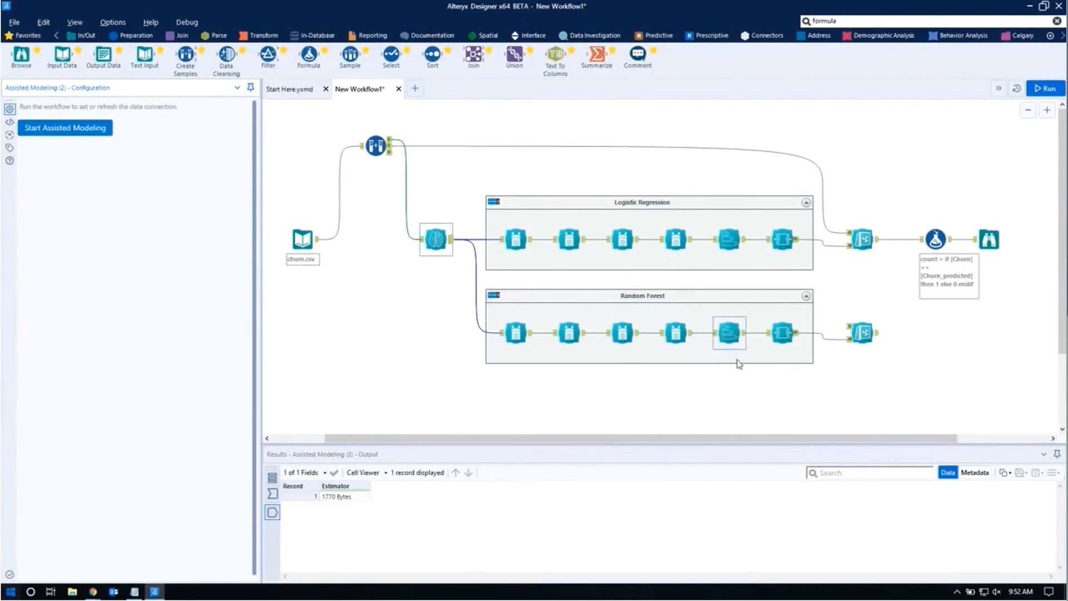
Step: Copy the Formula and Browse tools after the Random Forest Score tool and connect the Create Samples Validation output to that Score tool
{"action": "left_click_drag", "start_coordinate": [1023, 329], "coordinate": [908, 176]}
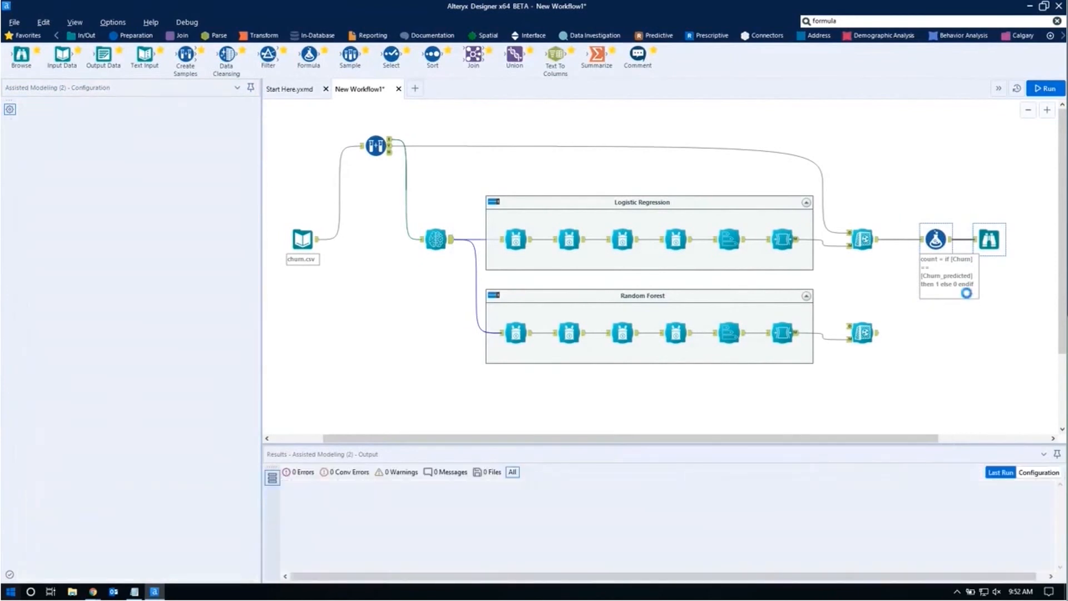
{"action": "key", "text": "ctrl+v"}
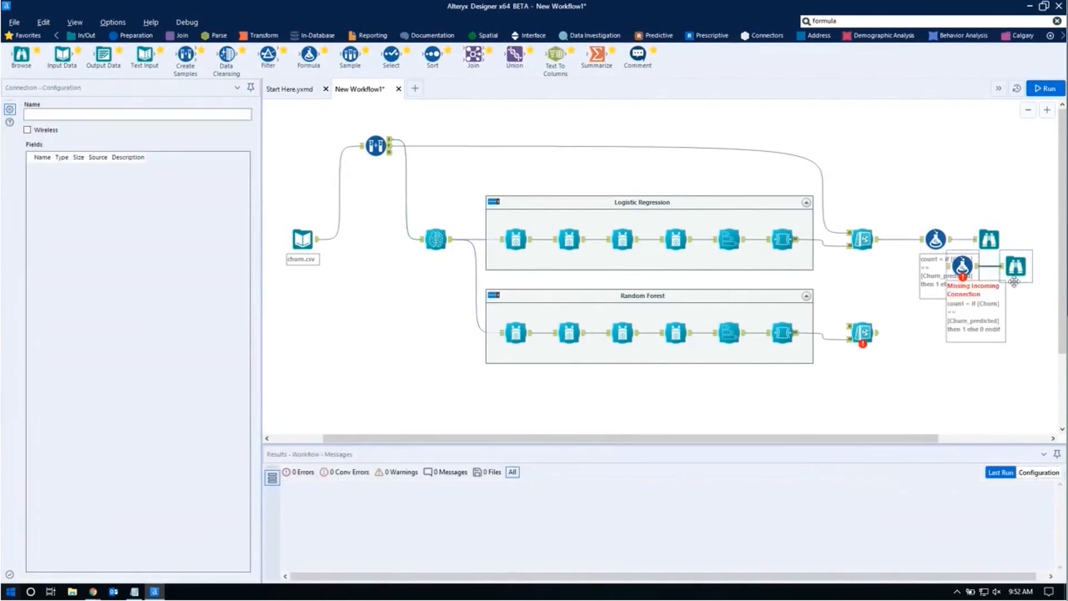
{"action": "left_click_drag", "start_coordinate": [1014, 281], "coordinate": [981, 346]}
{"action": "left_click_drag", "start_coordinate": [877, 333], "coordinate": [914, 334]}
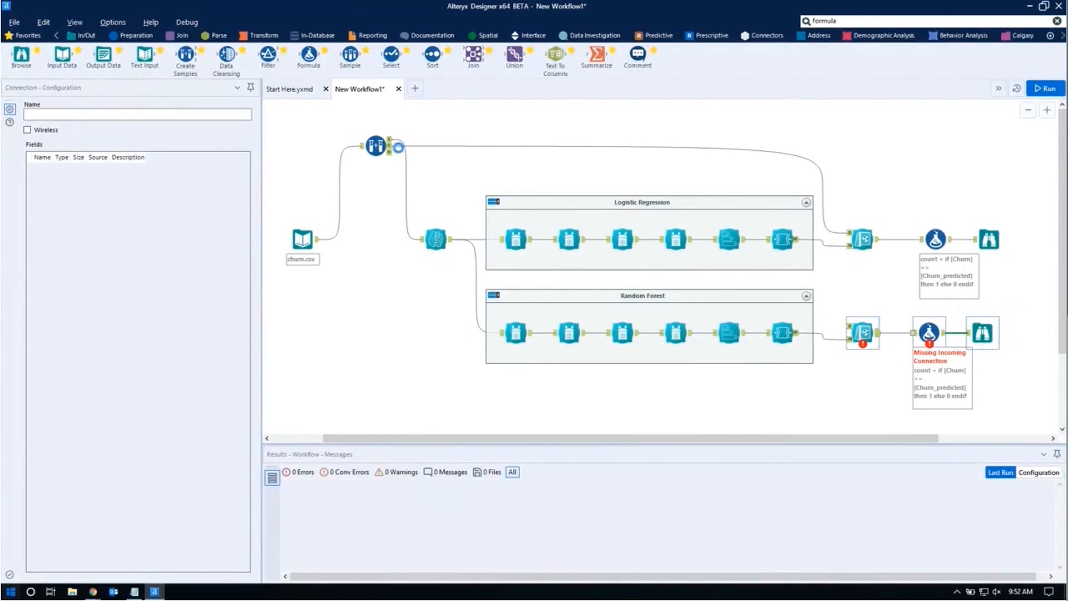
{"action": "left_click", "coordinate": [390, 147]}
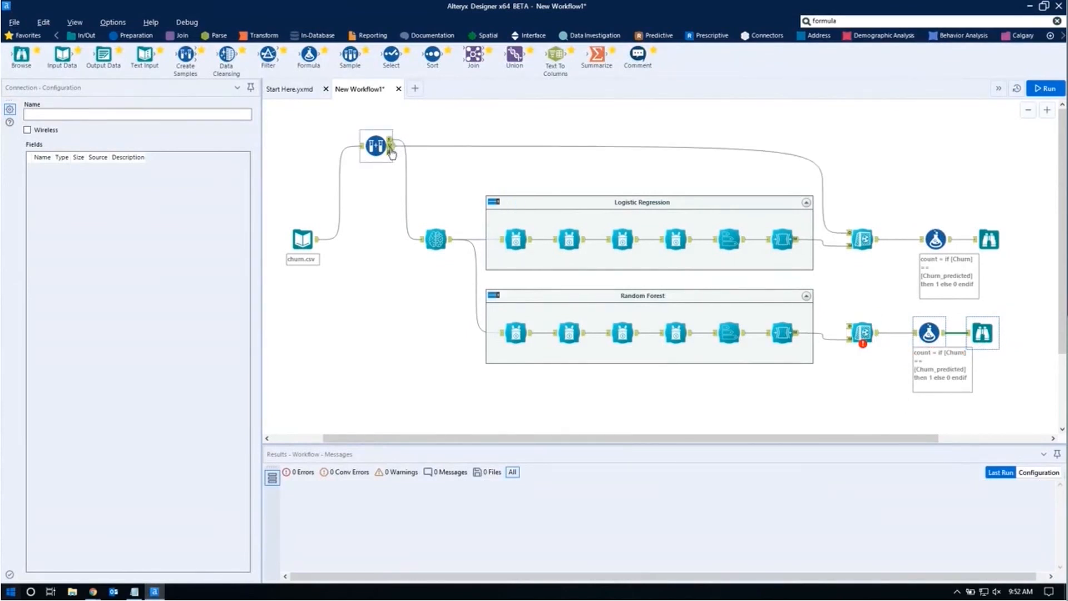
{"action": "left_click_drag", "start_coordinate": [389, 147], "coordinate": [859, 333]}
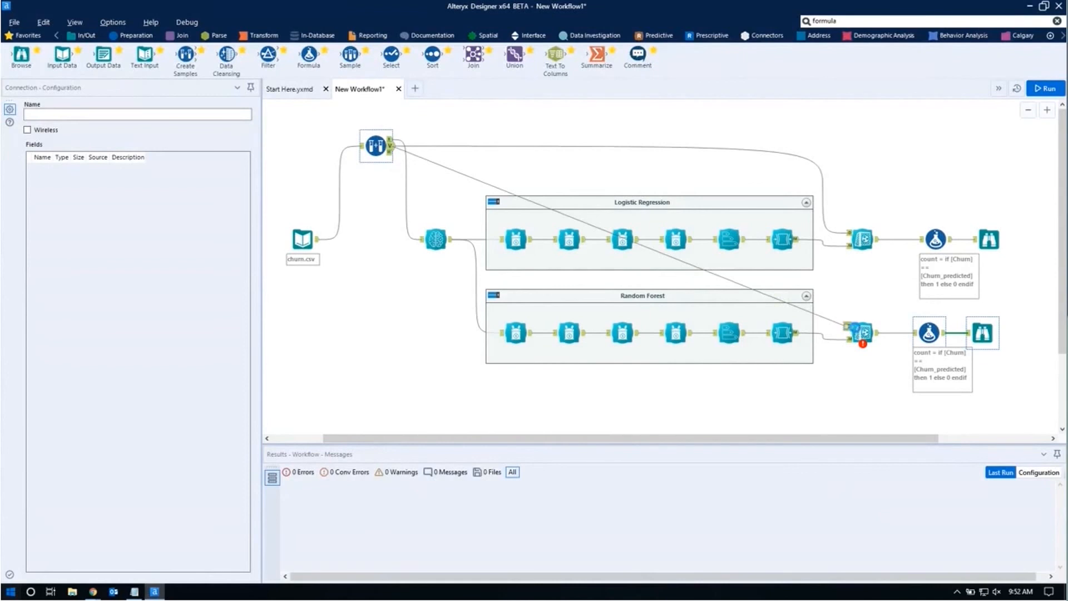
Step: Run the workflow and examine the count column's profile statistics in the Random Forest branch's Browse tool
{"action": "left_click", "coordinate": [1046, 89]}
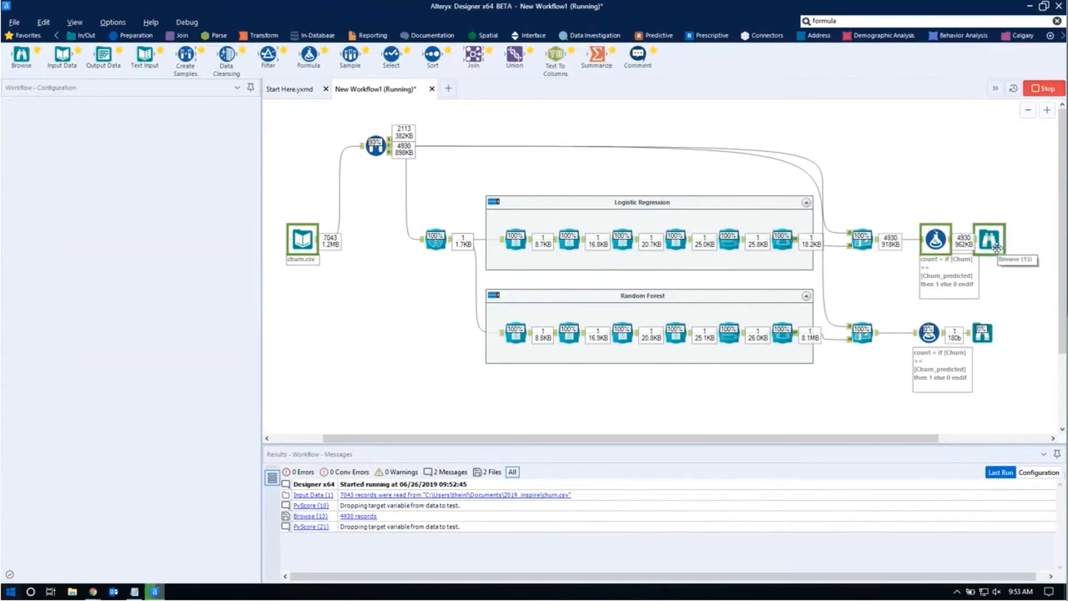
{"action": "left_click", "coordinate": [983, 332]}
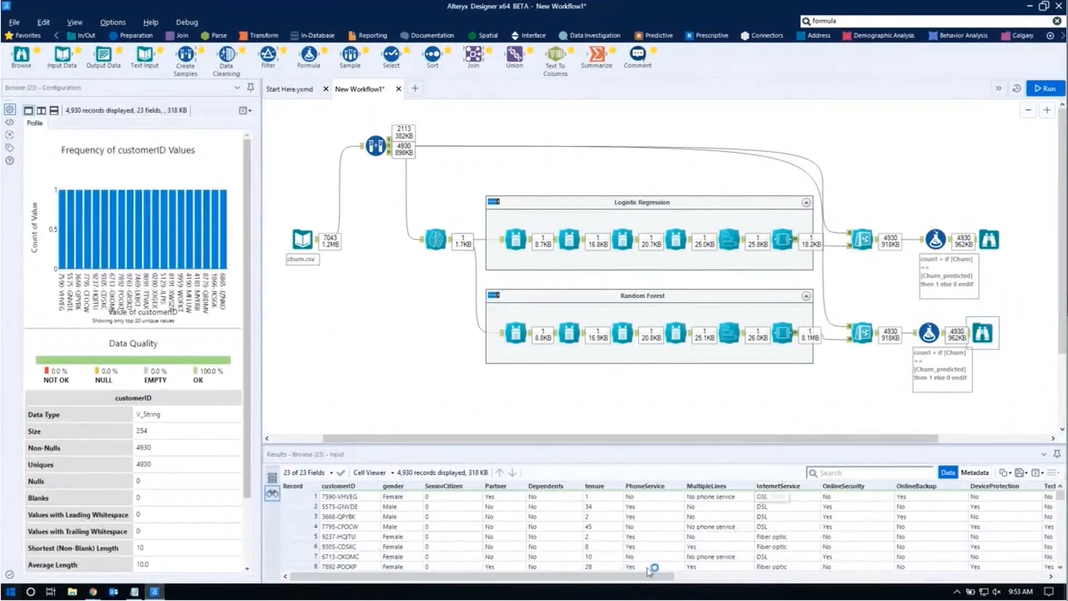
{"action": "left_click_drag", "start_coordinate": [649, 576], "coordinate": [1018, 573]}
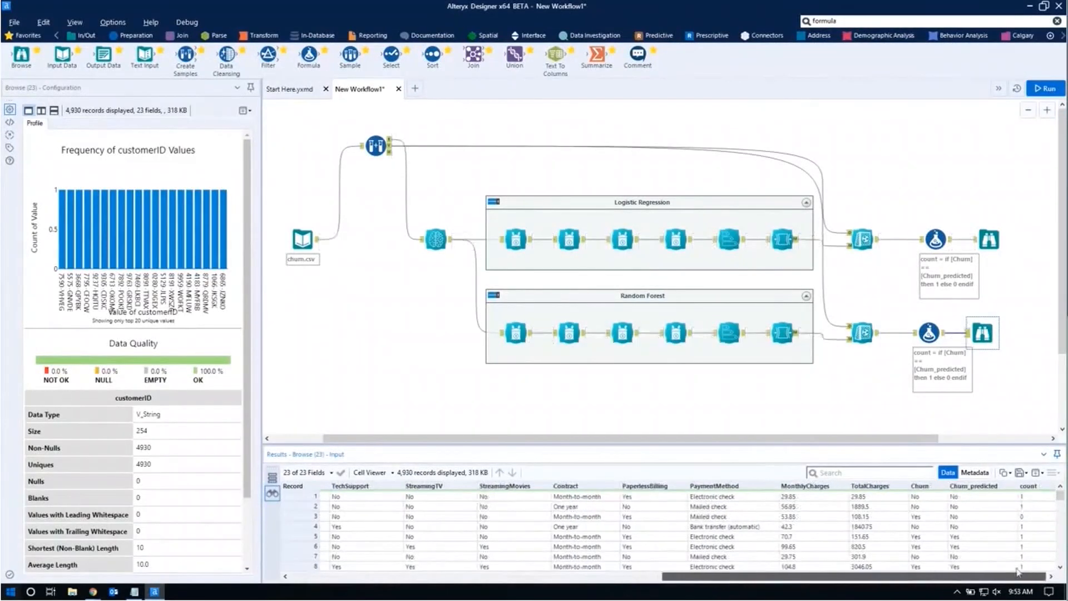
{"action": "left_click", "coordinate": [1029, 486]}
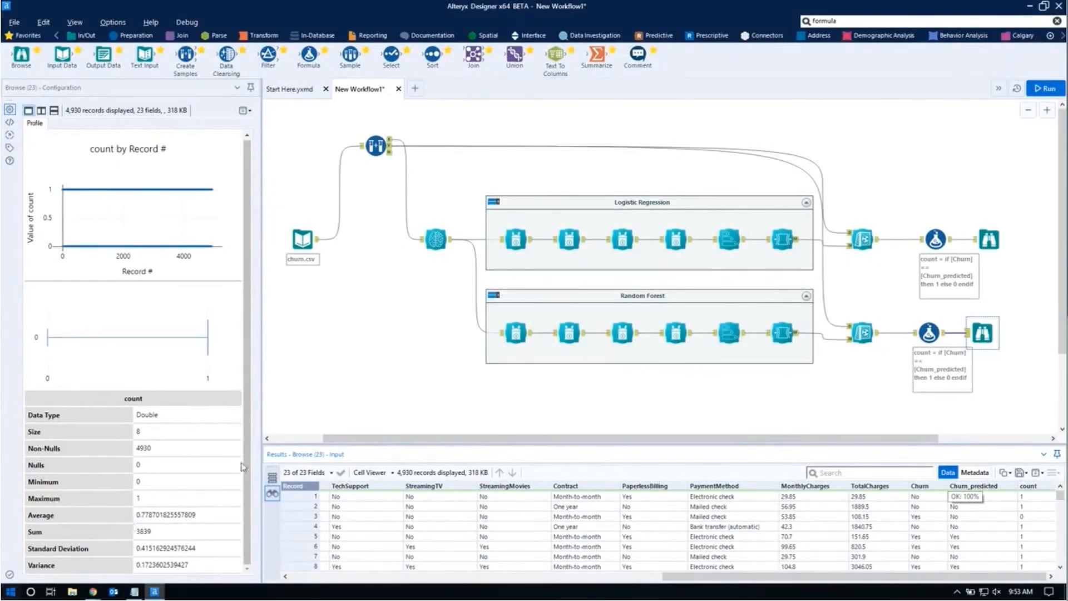
{"action": "left_click_drag", "start_coordinate": [262, 435], "coordinate": [337, 435]}
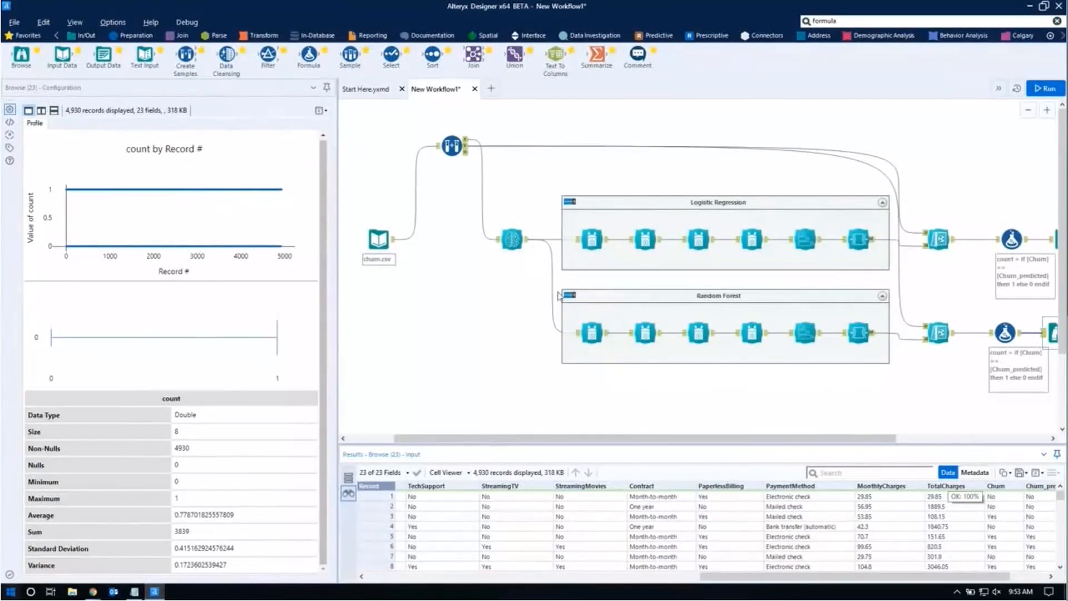
Step: Review the model accuracies on the Assisted Modeling leaderboard, then return to the workflow canvas
{"action": "left_click", "coordinate": [512, 240]}
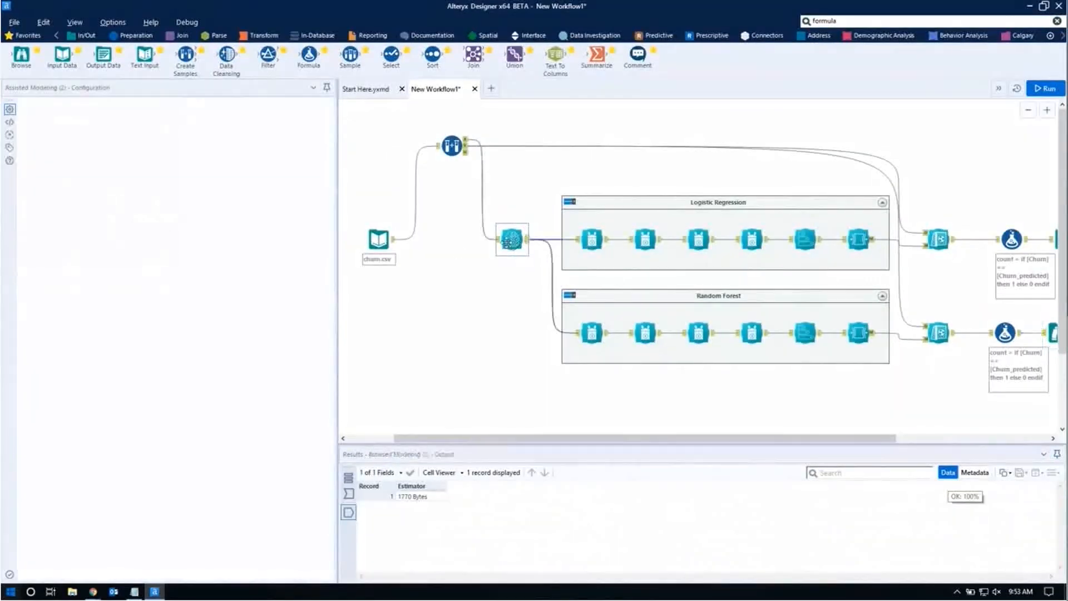
{"action": "left_click", "coordinate": [101, 129]}
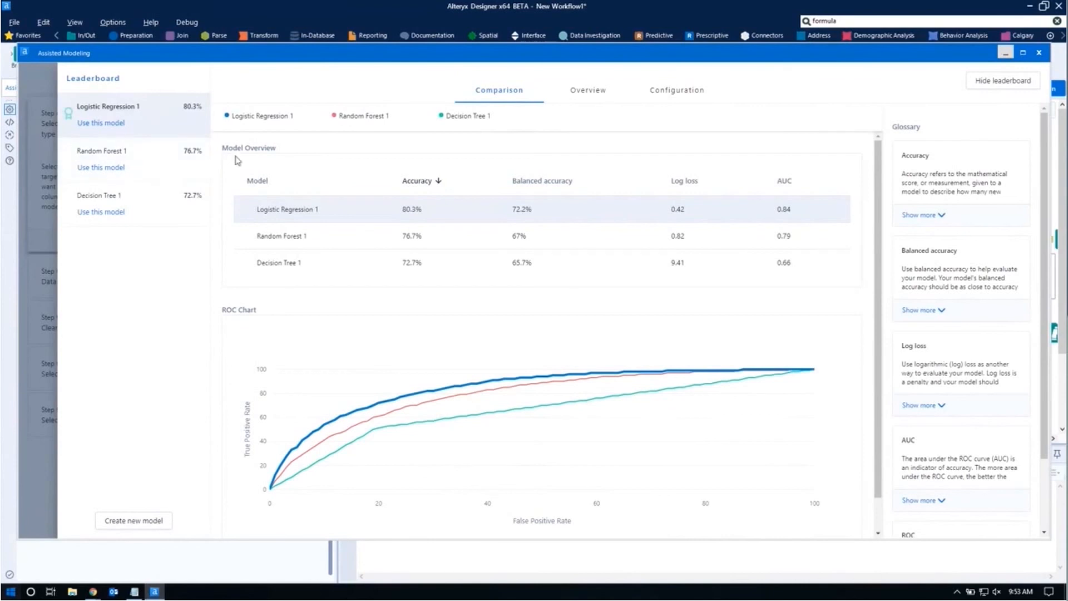
{"action": "left_click", "coordinate": [1039, 53]}
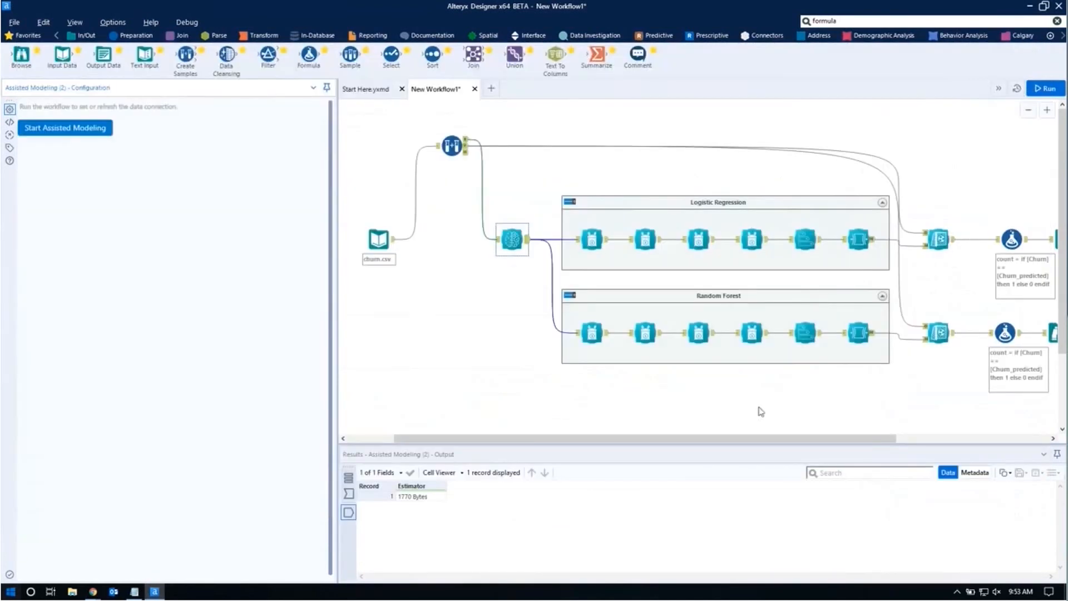
{"action": "left_click_drag", "start_coordinate": [747, 440], "coordinate": [759, 440]}
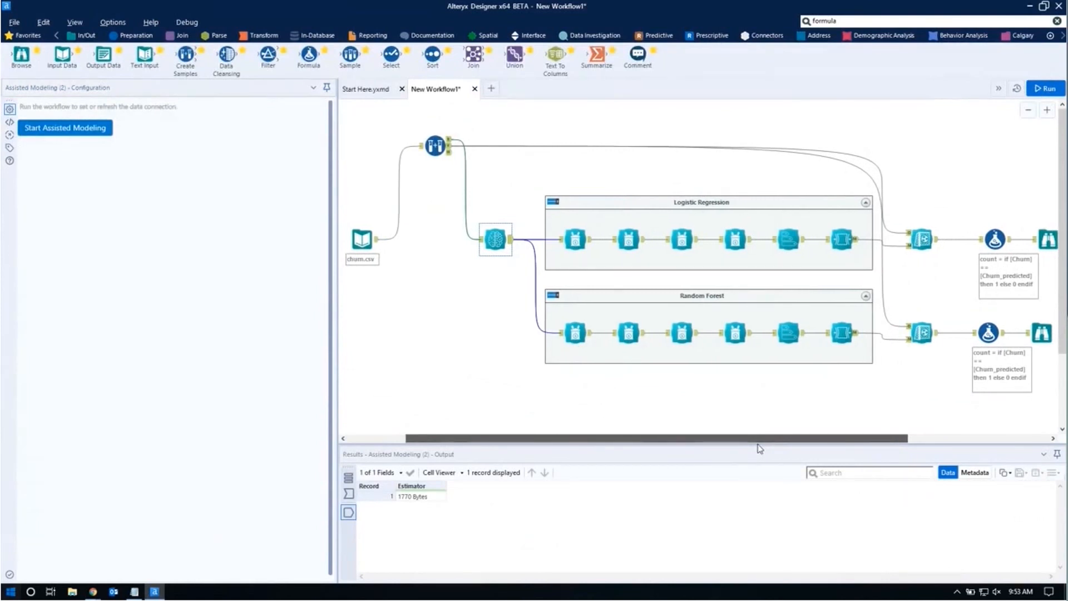